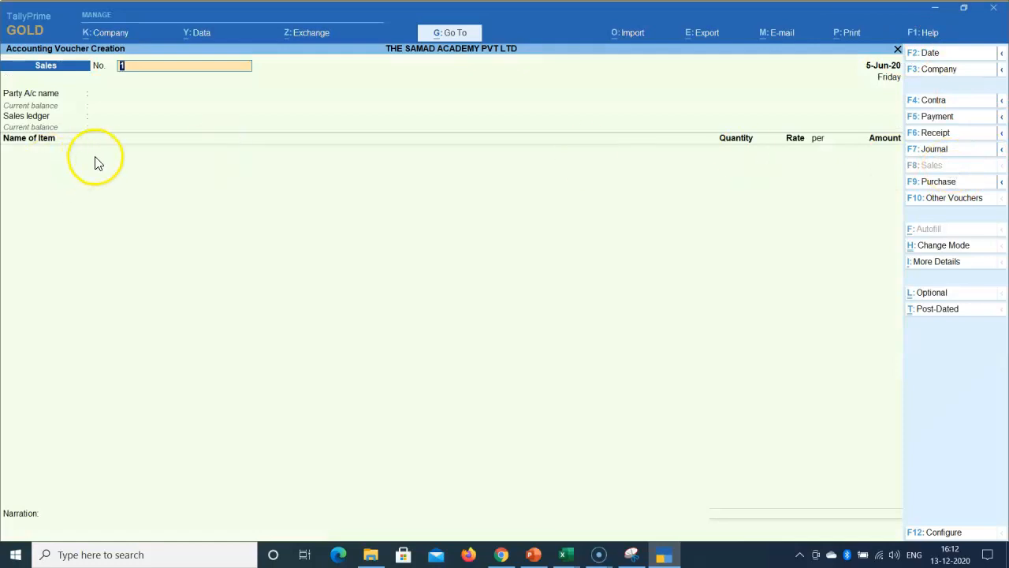
Copy the invoice number of Illustration 1 from the PowerPoint slide into the sales voucher's number in TallyPrime
key("alt")
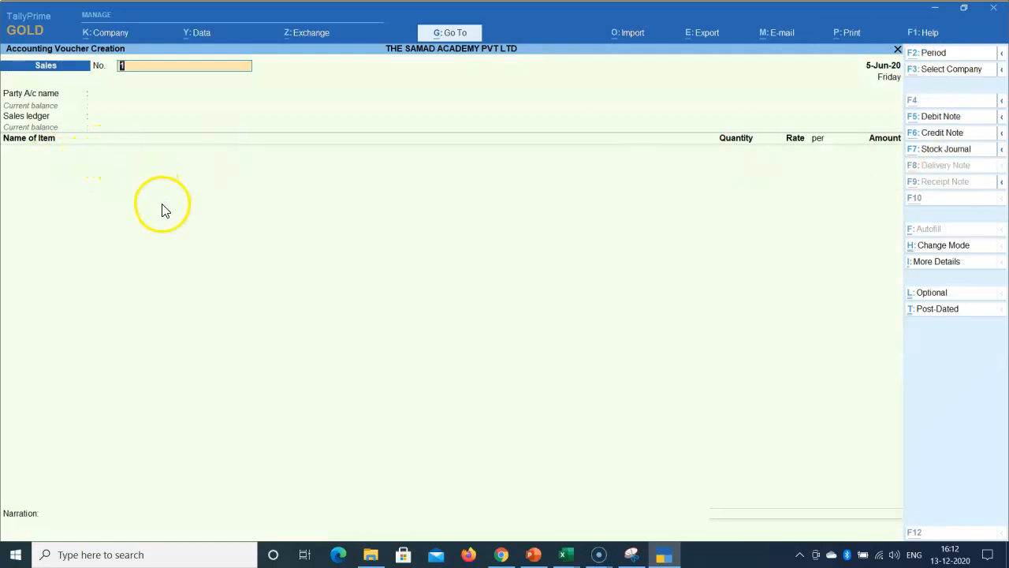
key("alt+Tab")
key("Tab")
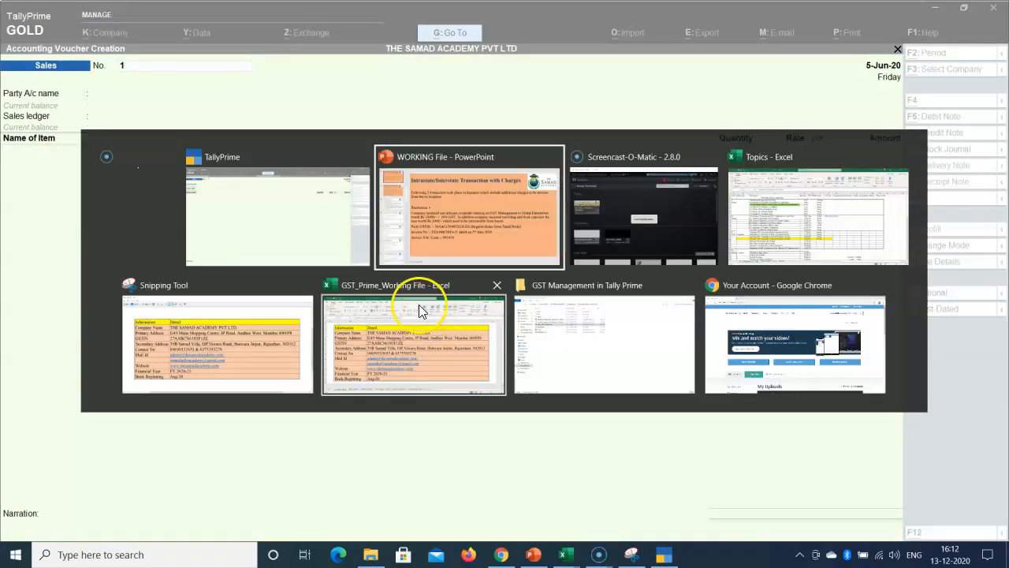
left_click(432, 352)
left_click_drag(432, 353, 291, 350)
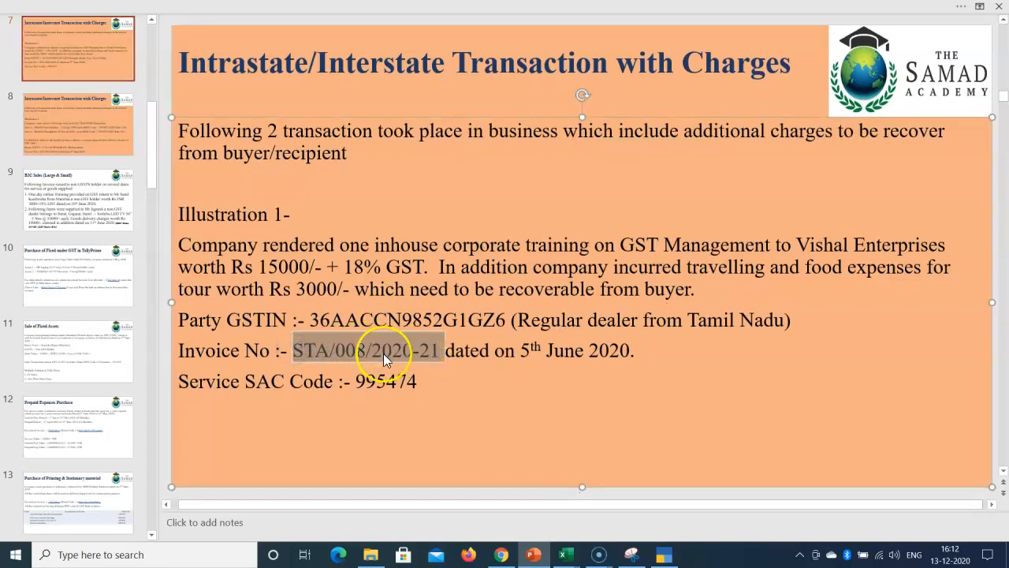
key("alt+Tab")
key("ctrl+alt+v")
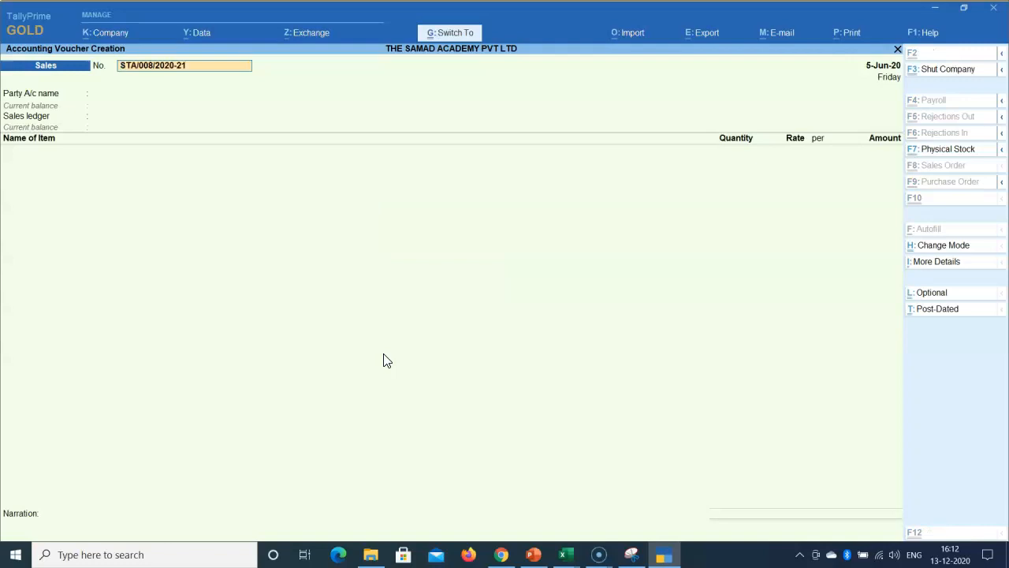
key("Return")
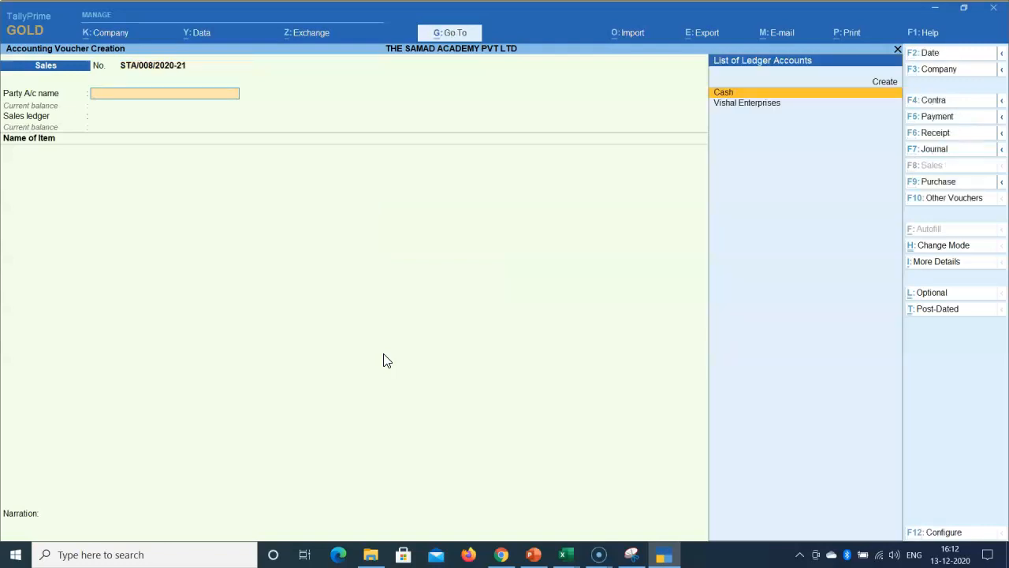
Choose Vishal Enterprises as the party account and check its ledger's mailing and tax registration details
key("Down")
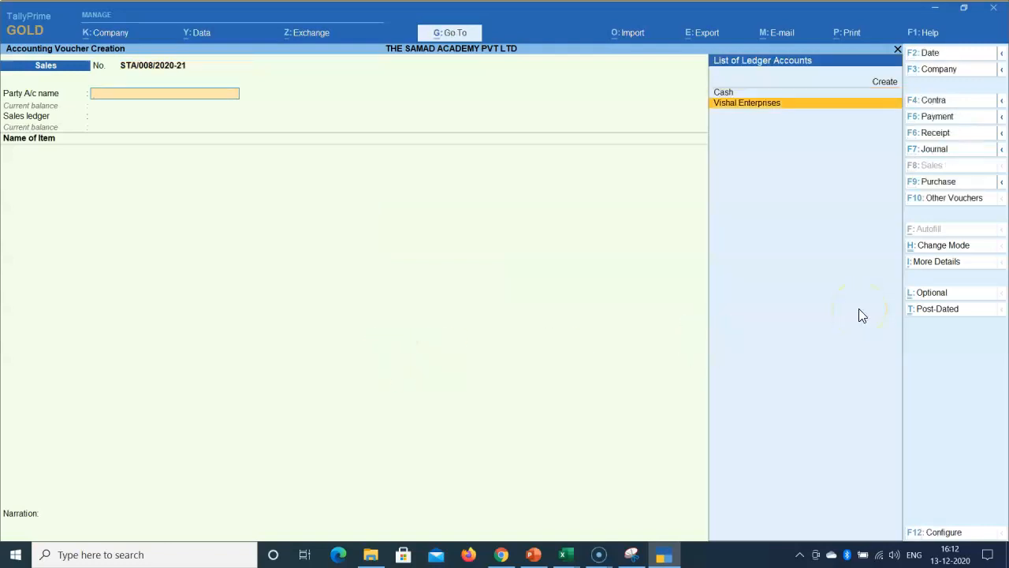
key("Return")
key("Escape")
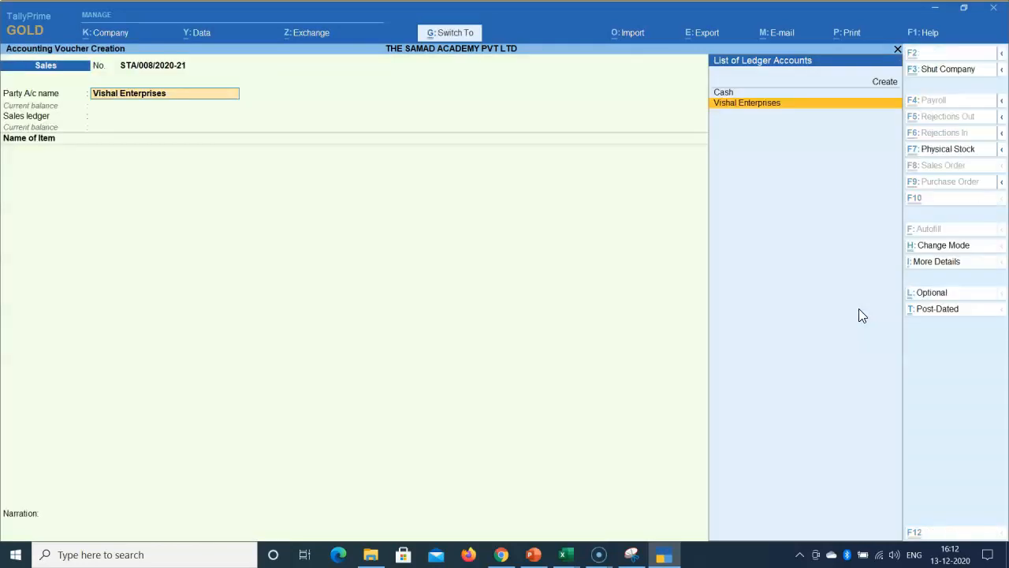
key("ctrl+Return")
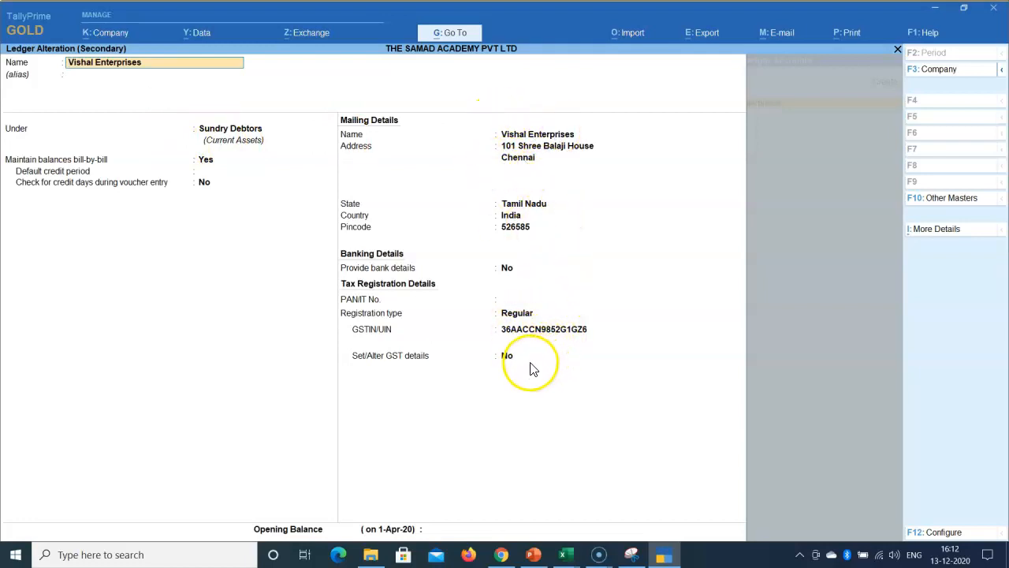
key("Return")
key("ctrl+a")
Accept the party with empty dispatch details, its stored party details, and Tamil Nadu as the place of supply
key("Return")
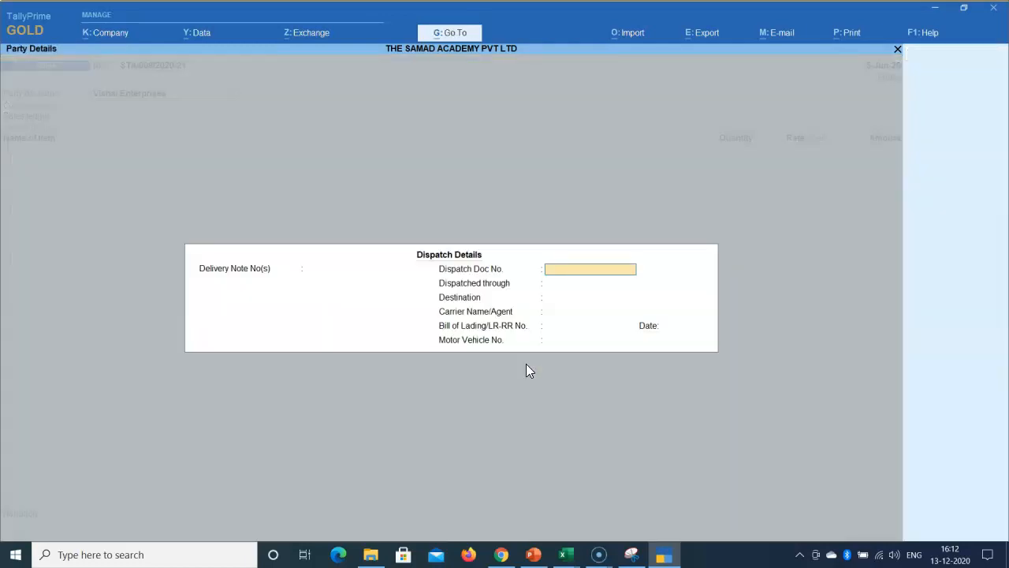
key("Return")
key("Return")
key("Return")
key("Return")
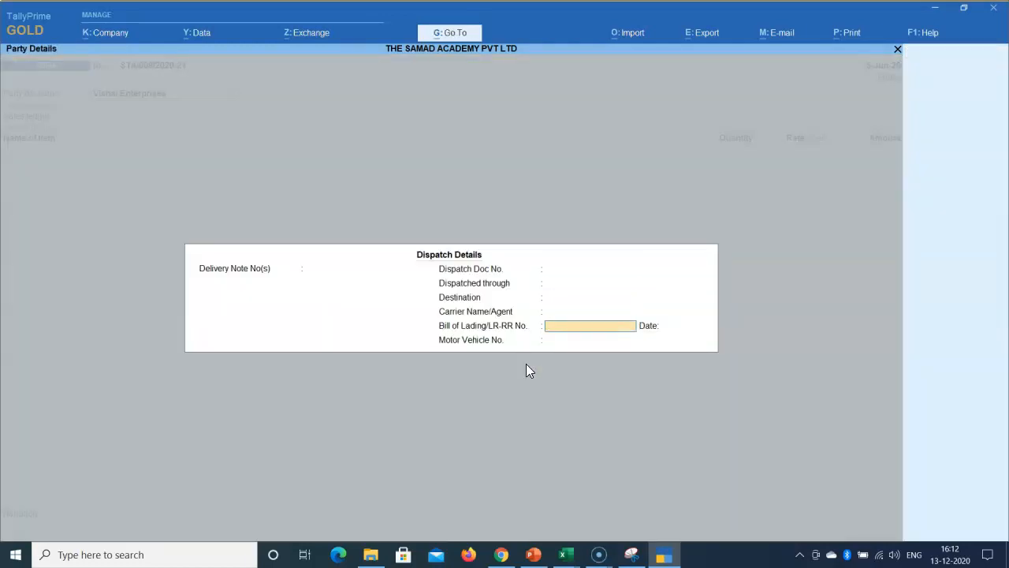
key("Return")
key("Return")
key("Return")
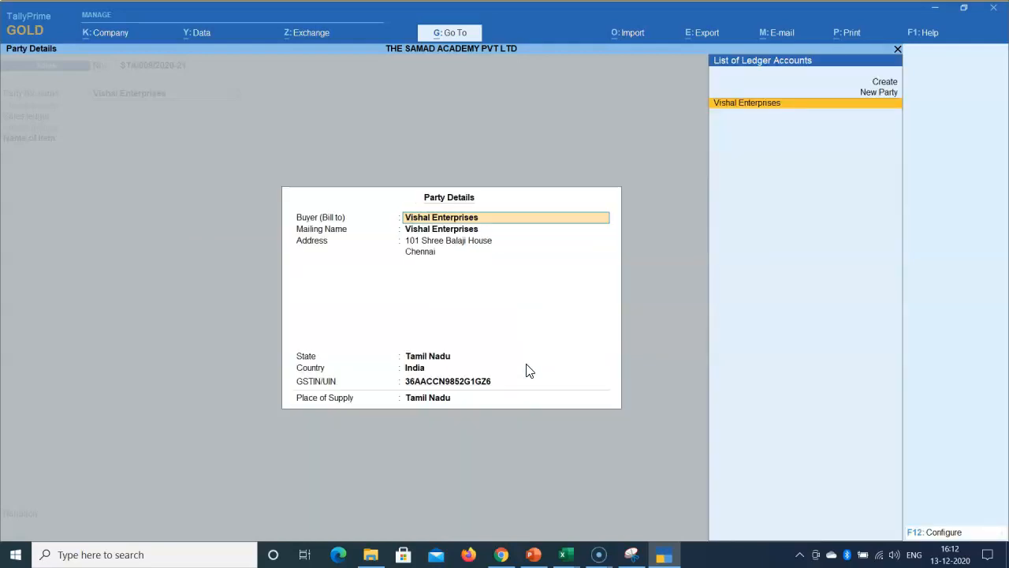
key("Return")
key("Return")
key("Return")
key("Return")
key("Return")
key("Return")
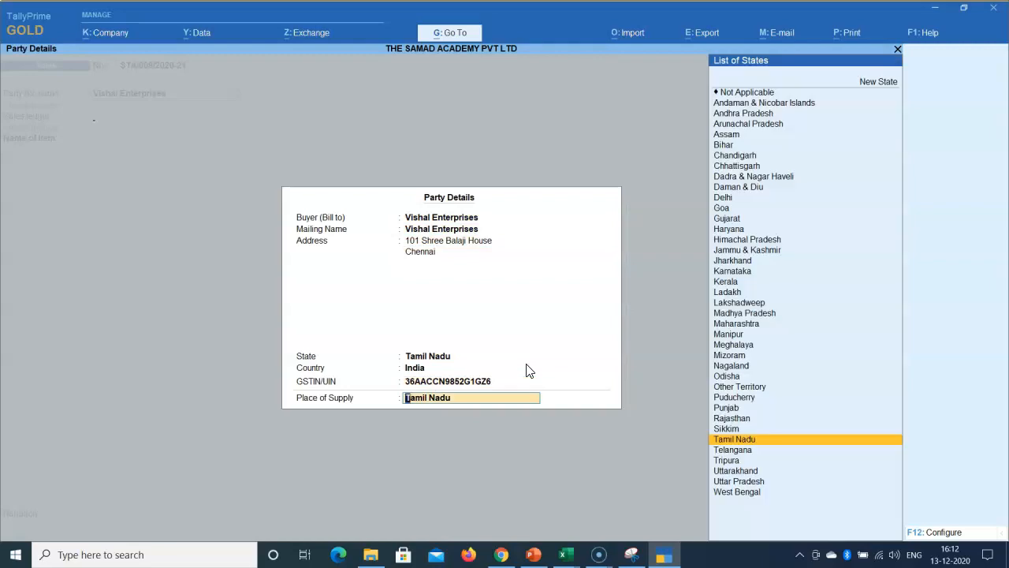
key("Return")
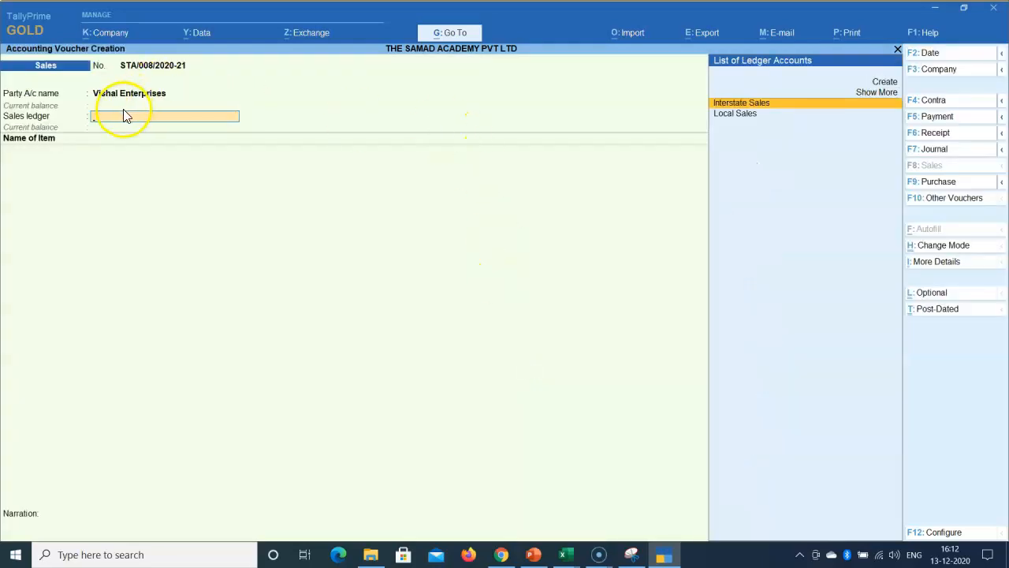
Change the sales voucher mode to Accounting Invoice
left_click(943, 247)
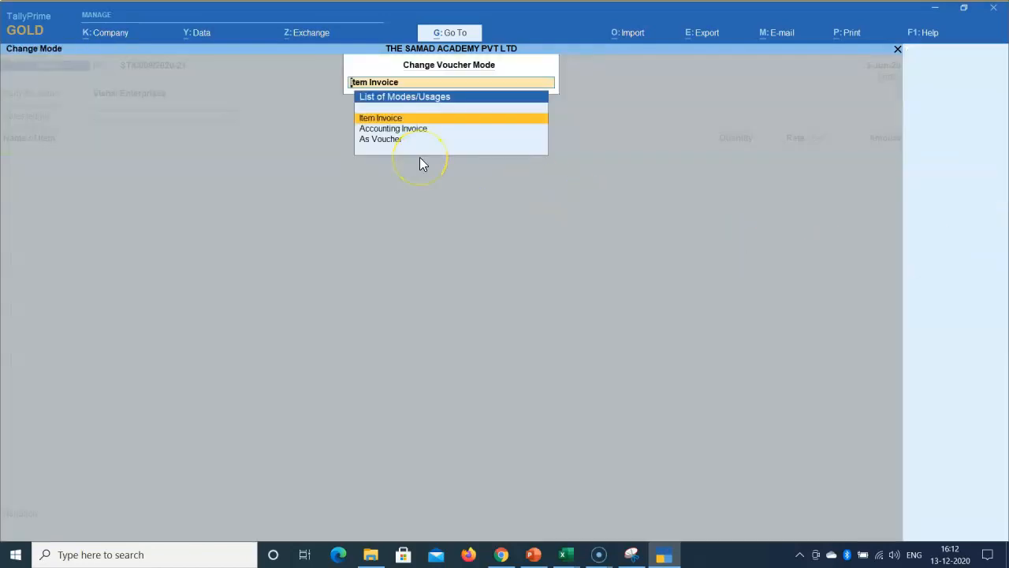
key("Down")
key("Return")
Reconfirm the invoice number, Vishal Enterprises, the blank dispatch details and the party details to reach the Particulars
key("Return")
key("Return")
key("Return")
key("Return")
key("Return")
key("Return")
key("Return")
key("Return")
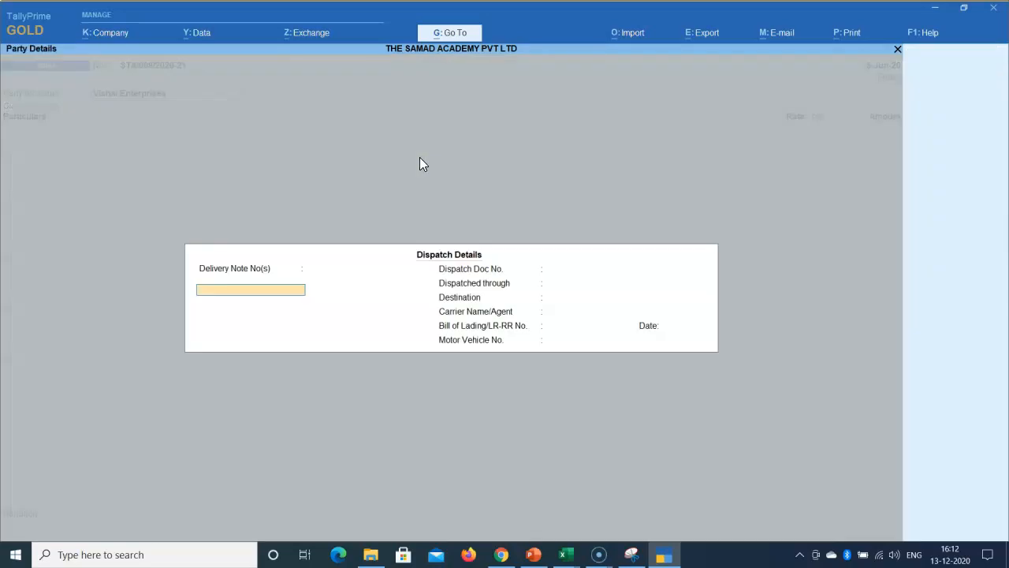
key("Return")
key("Return")
key("Return")
key("Return")
key("Return")
key("Return")
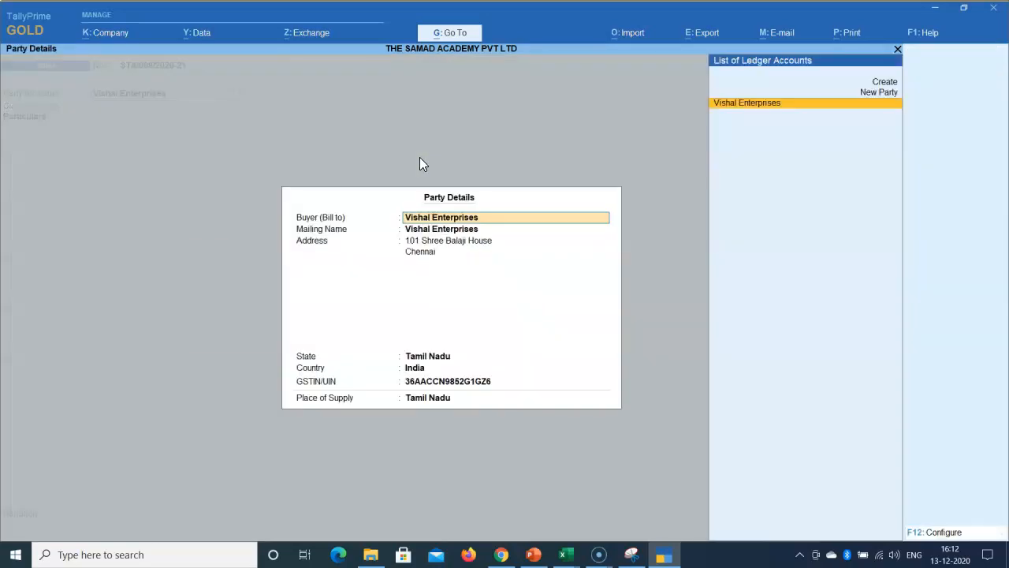
key("Return")
key("Return")
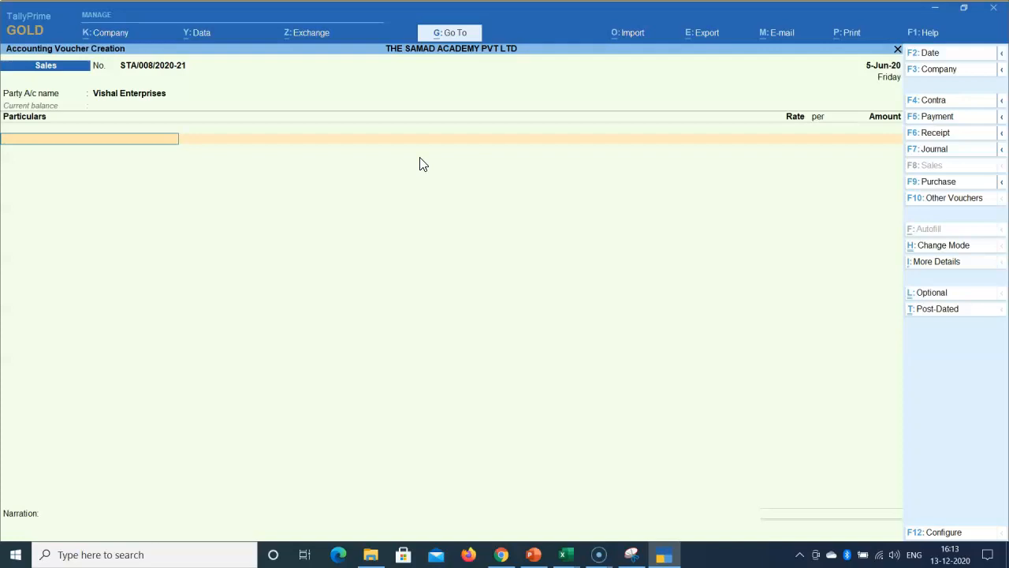
Start a new ledger from the invoice's Particulars and name it Traning Fees
key("alt+c")
type("Trainining")
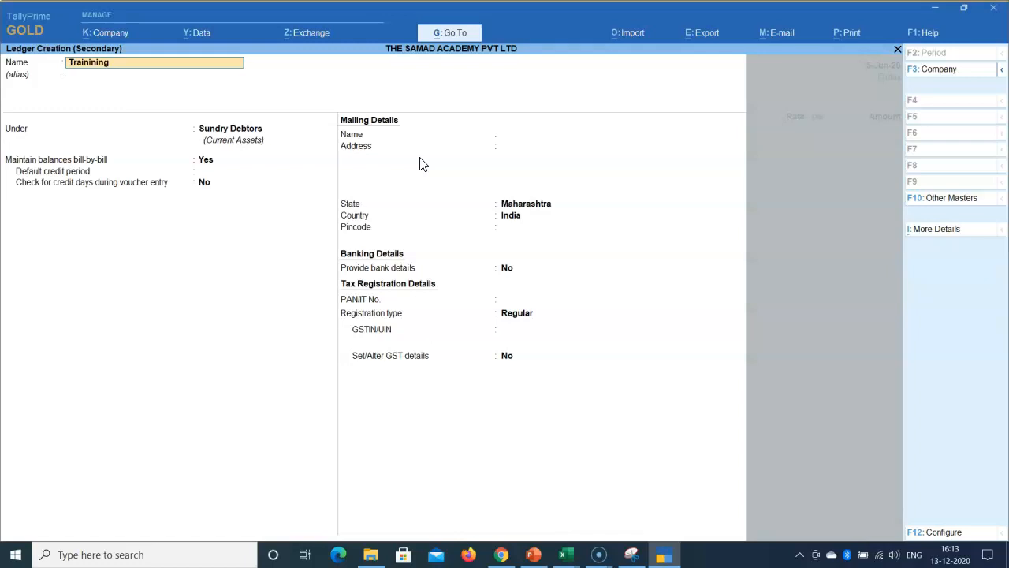
key("BackSpace")
key("BackSpace")
key("BackSpace")
type("ning Fee")
key("Return")
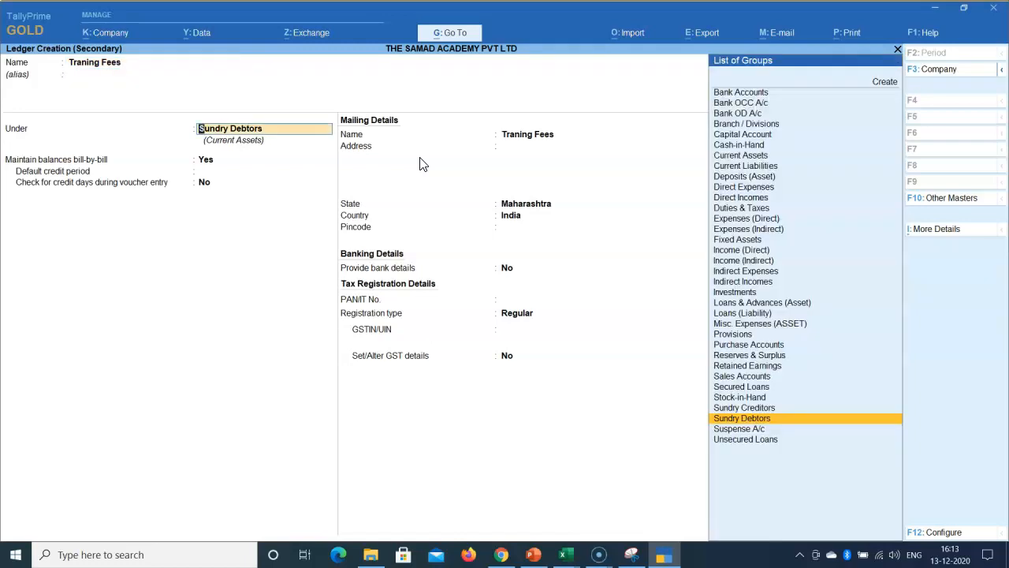
Place the ledger under Direct Incomes, with ledger type Not Applicable and GST Applicable
type("Direc")
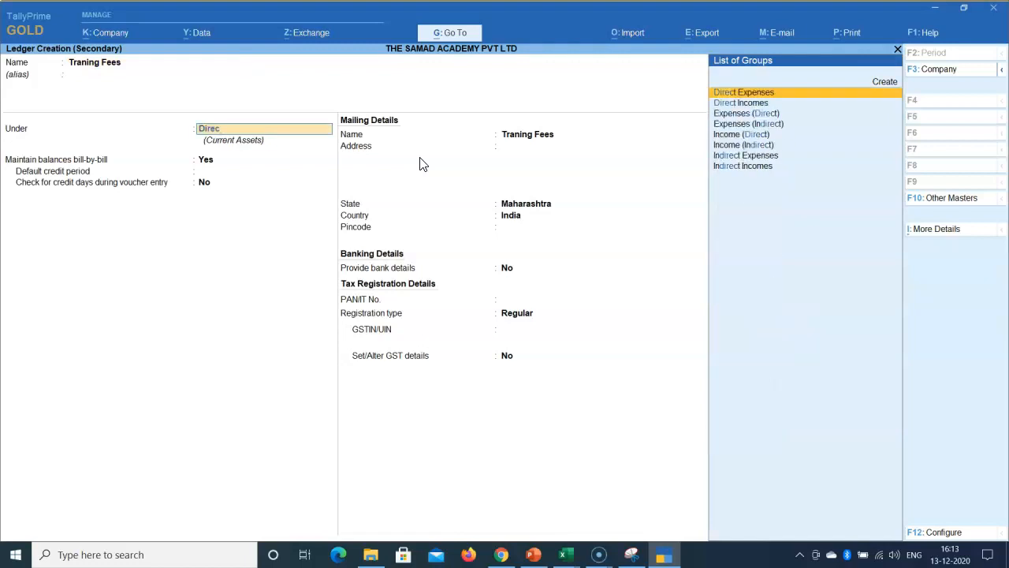
key("Down")
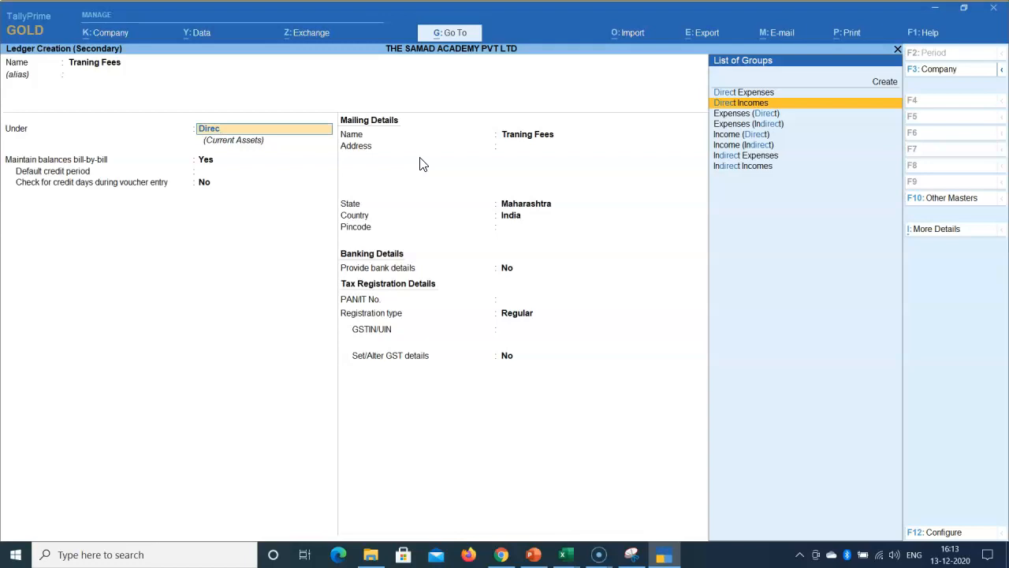
key("Return")
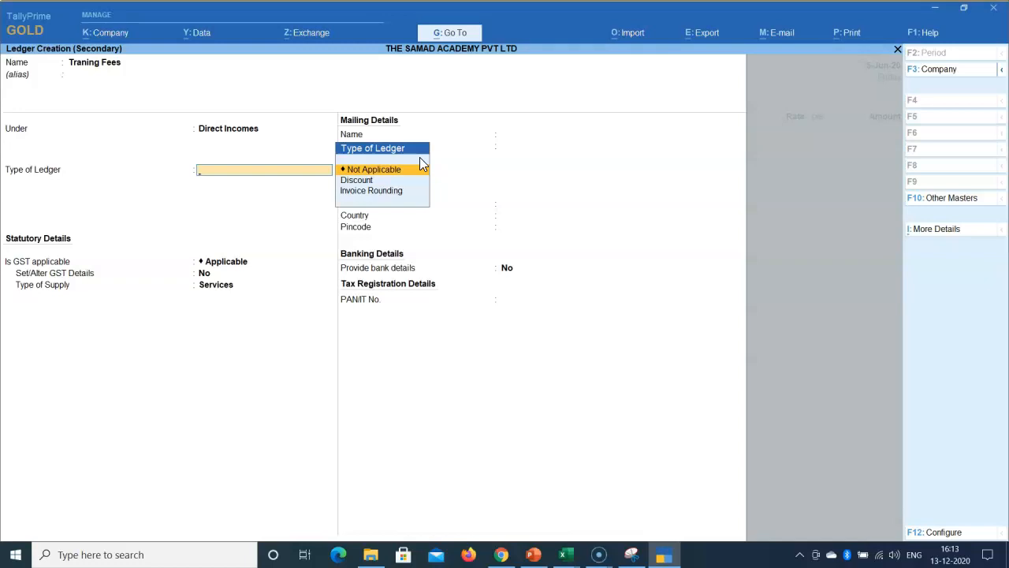
key("Return")
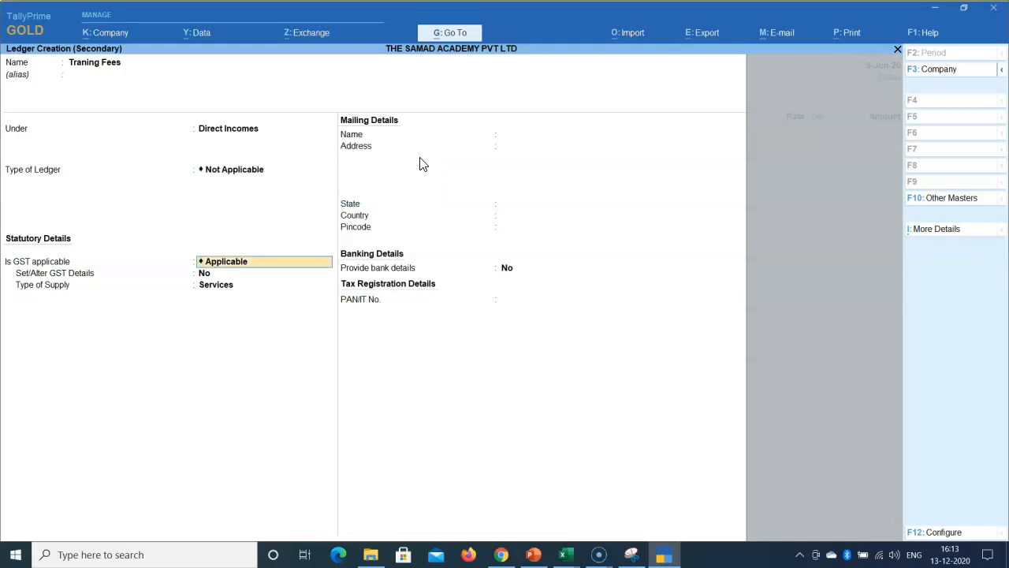
key("Return")
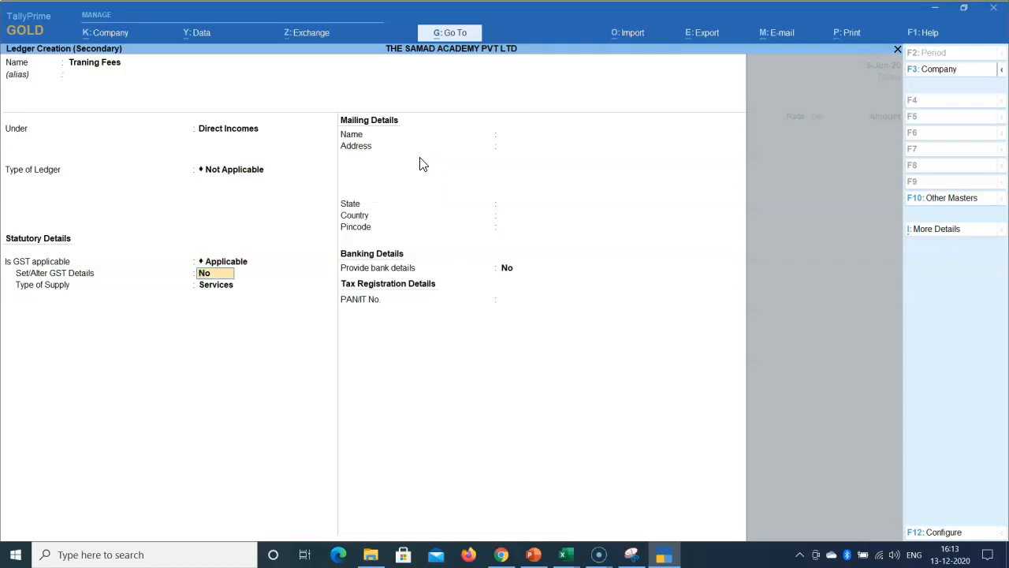
Enable the ledger's GST details, with description Service and the slide's SAC code 995474 as HSN/SAC
type("y")
key("Return")
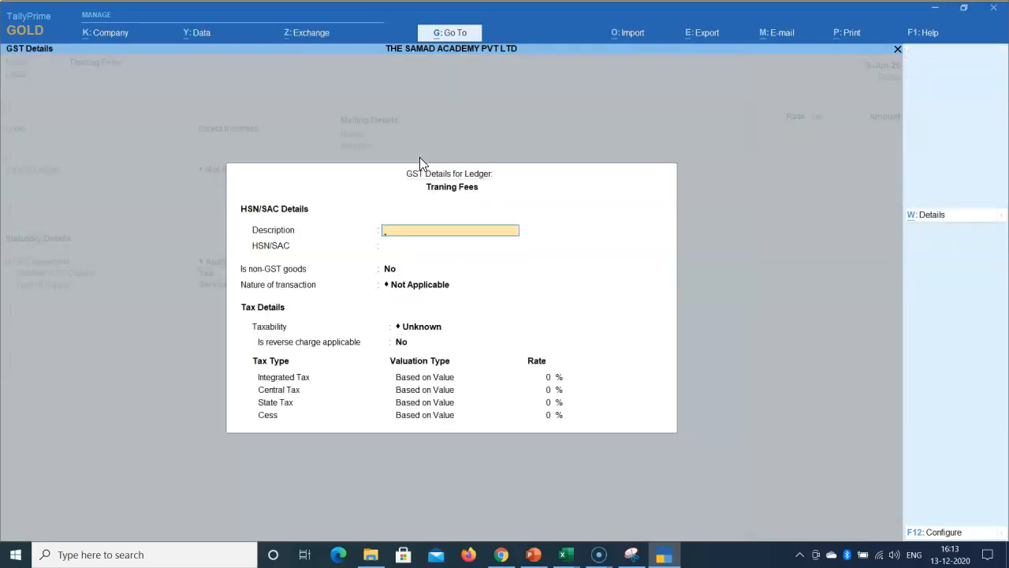
type("Service")
key("Return")
key("alt+Tab")
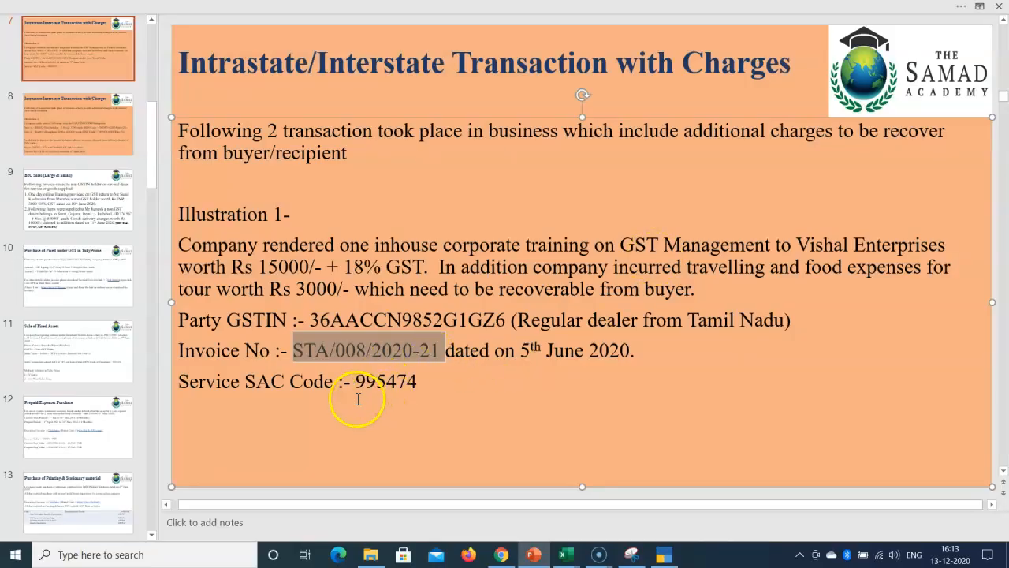
key("alt+Tab")
type("99")
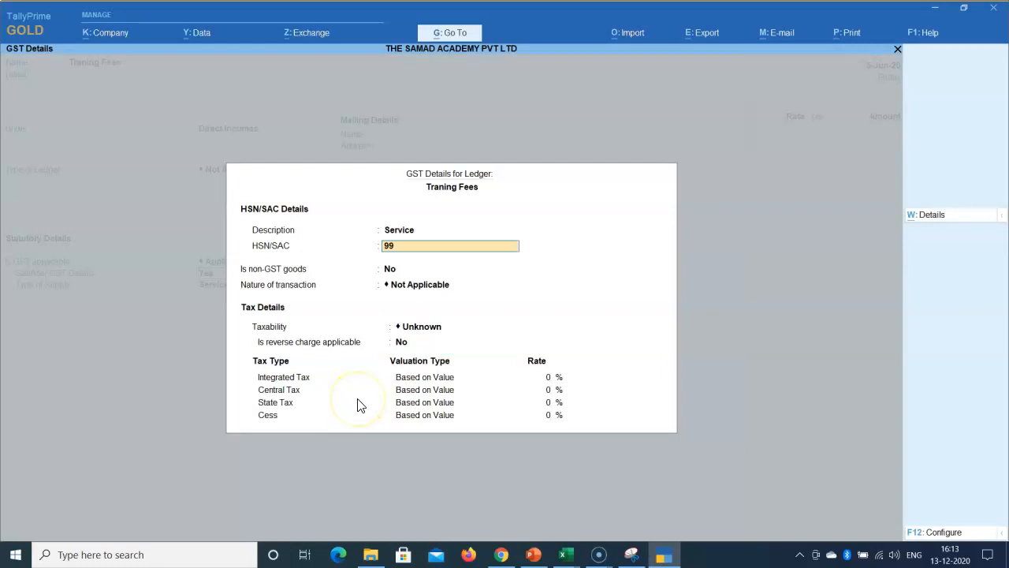
type("5474")
key("Return")
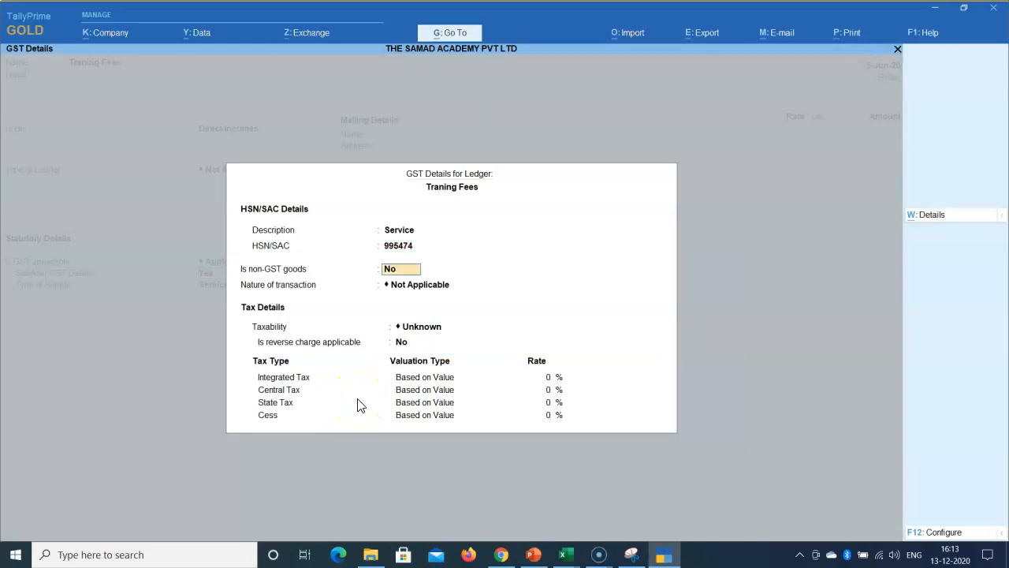
Make the ledger Taxable, keeping non-GST goods and reverse charge at No and the nature of transaction Not Applicable
key("Return")
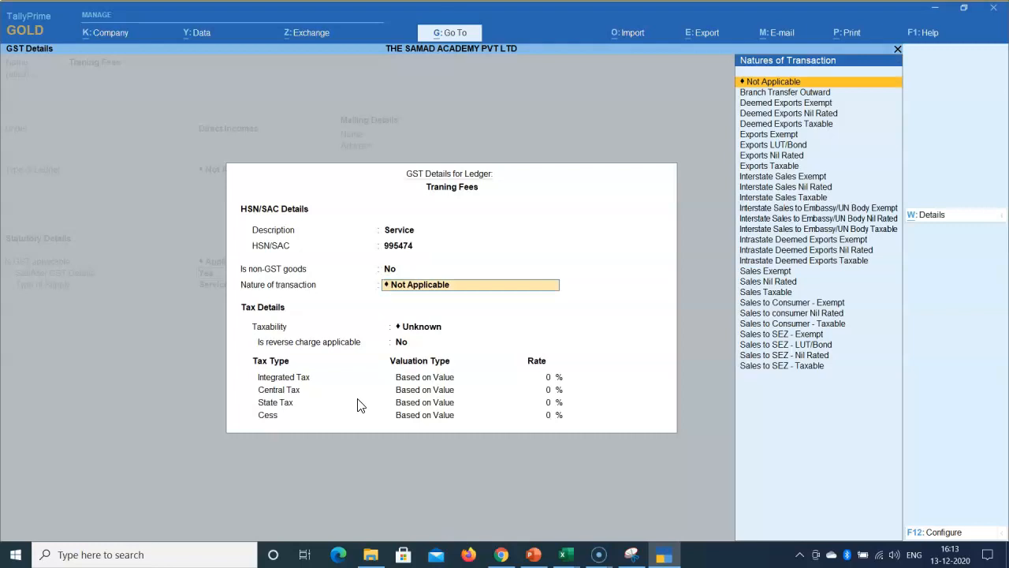
key("Return")
key("Down")
key("Down")
key("Down")
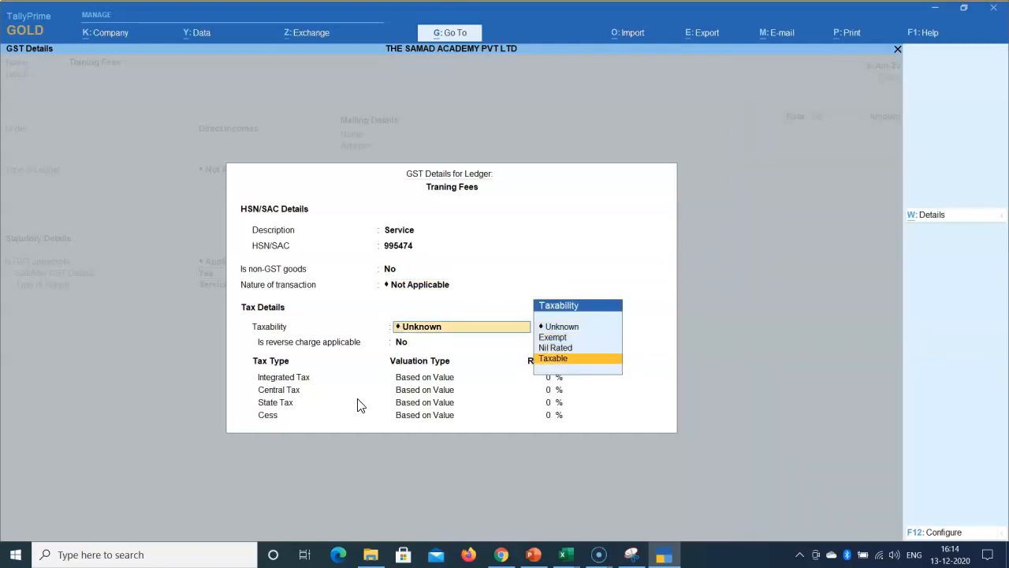
key("Return")
key("Return")
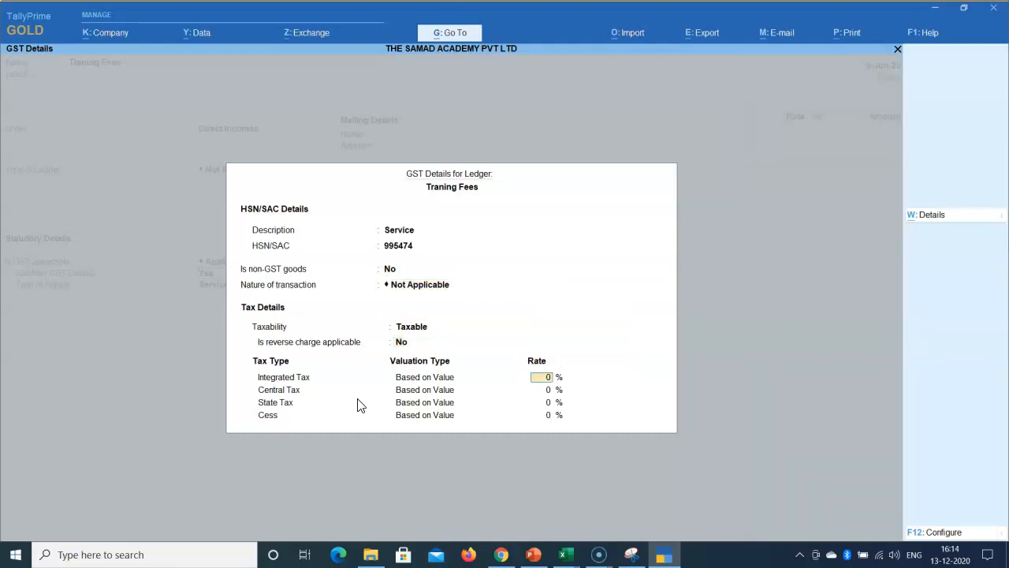
Set the integrated tax rate to 18% and accept the GST details with Services as the type of supply
type("18")
key("Return")
key("Return")
key("Return")
key("Return")
key("Return")
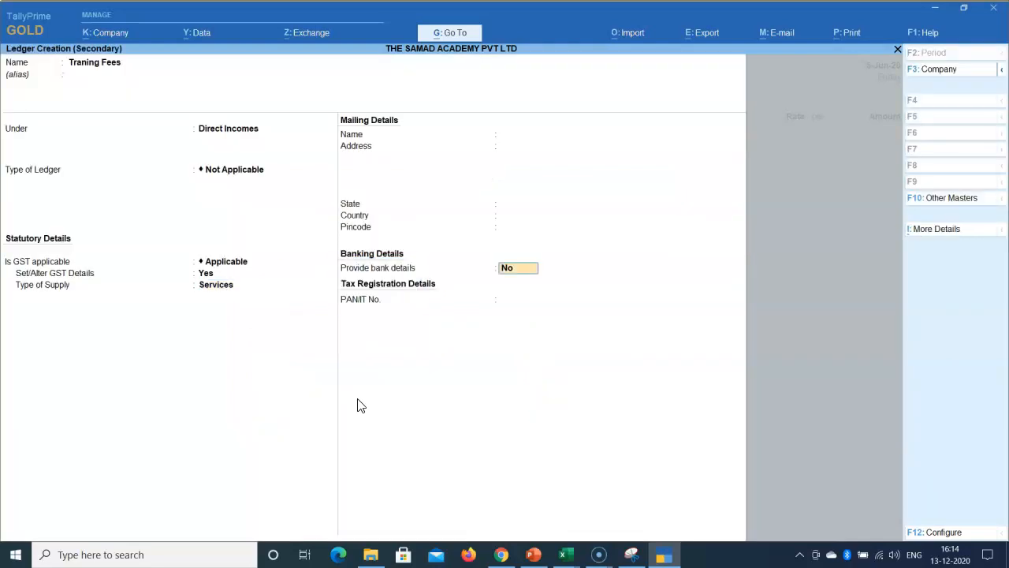
Save the ledger without bank details and enter 15000 as its amount in the invoice
key("Return")
key("Return")
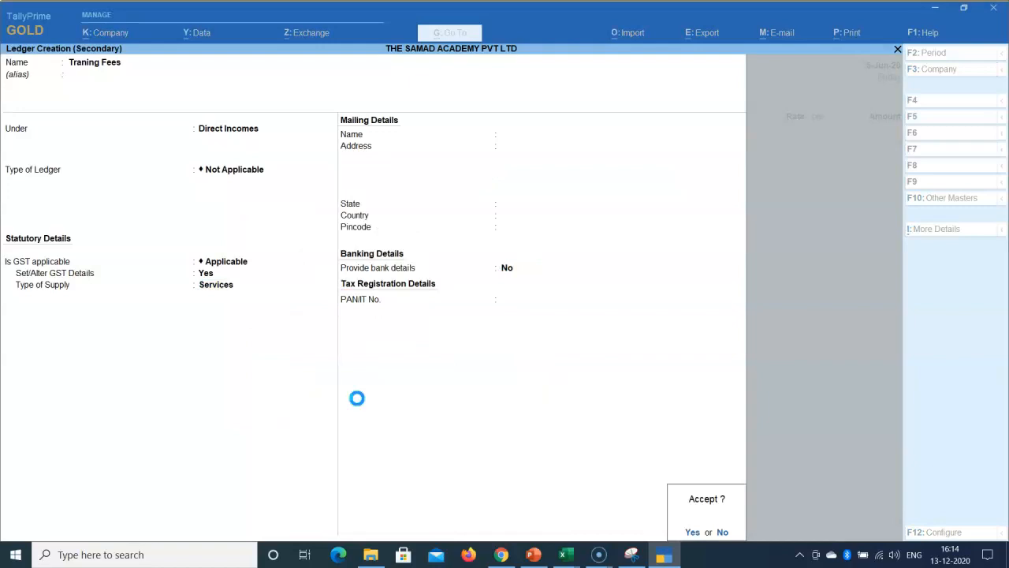
type("15000")
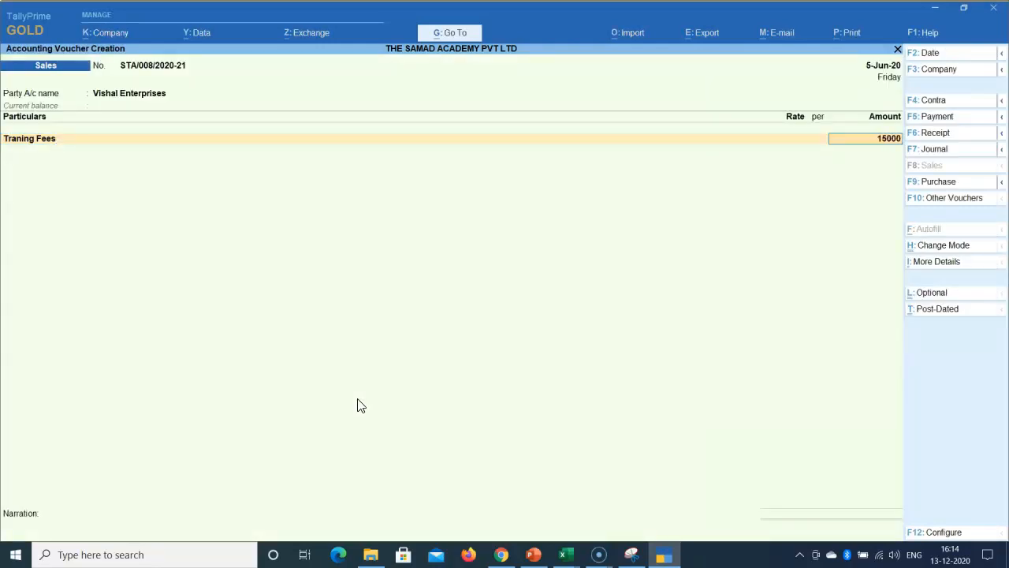
key("Return")
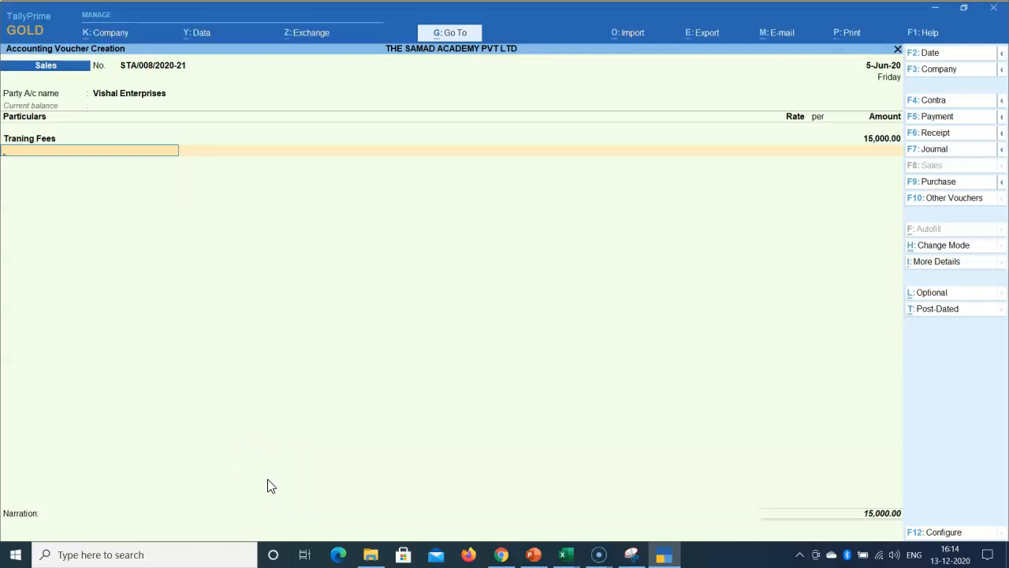
Create a ledger named Client Expenses Reimbursment under Indirect Incomes, with type of ledger Not Applicable
key("alt+c")
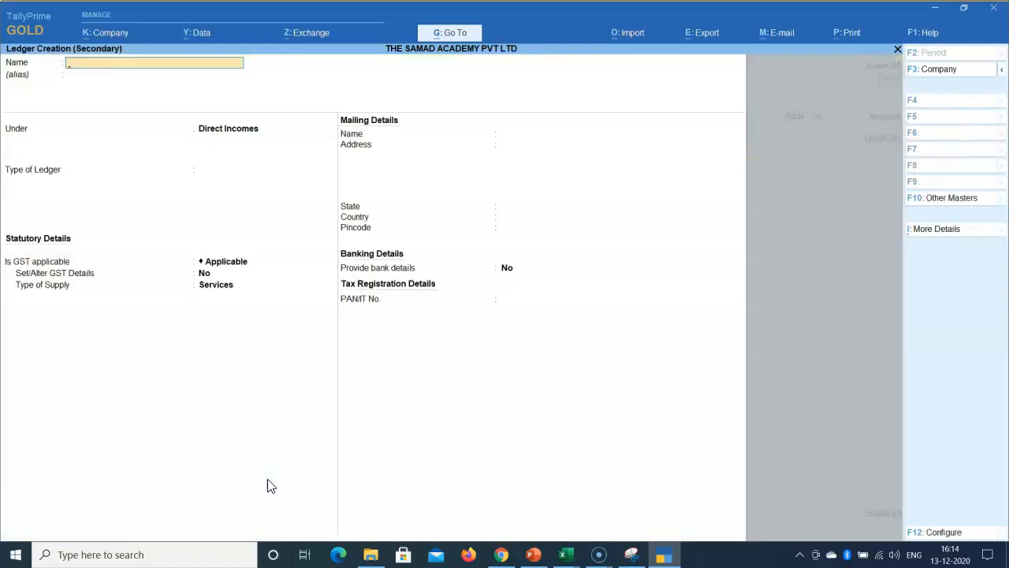
type("Client expenses Reimbursment")
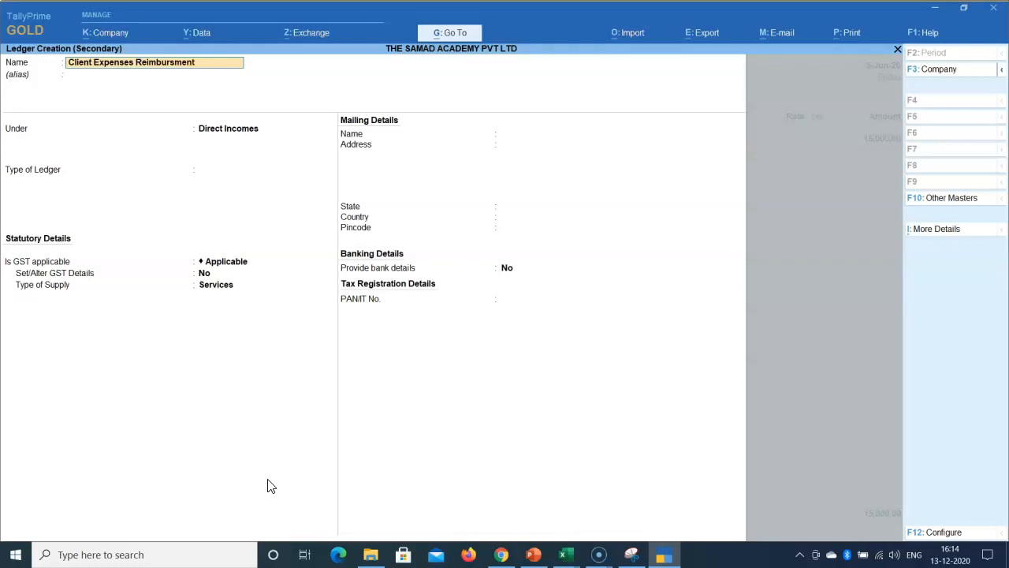
key("Return")
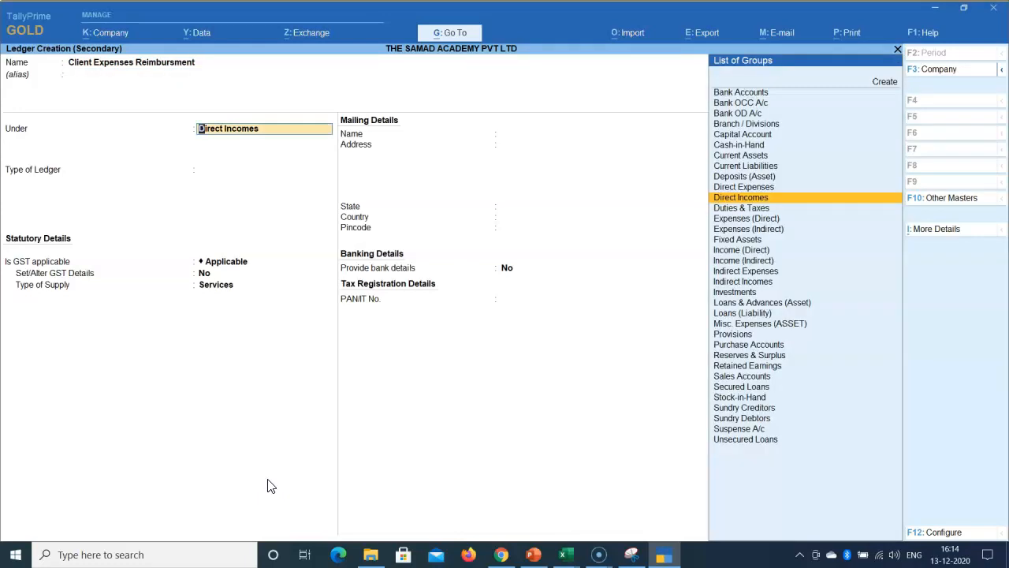
type("Ind")
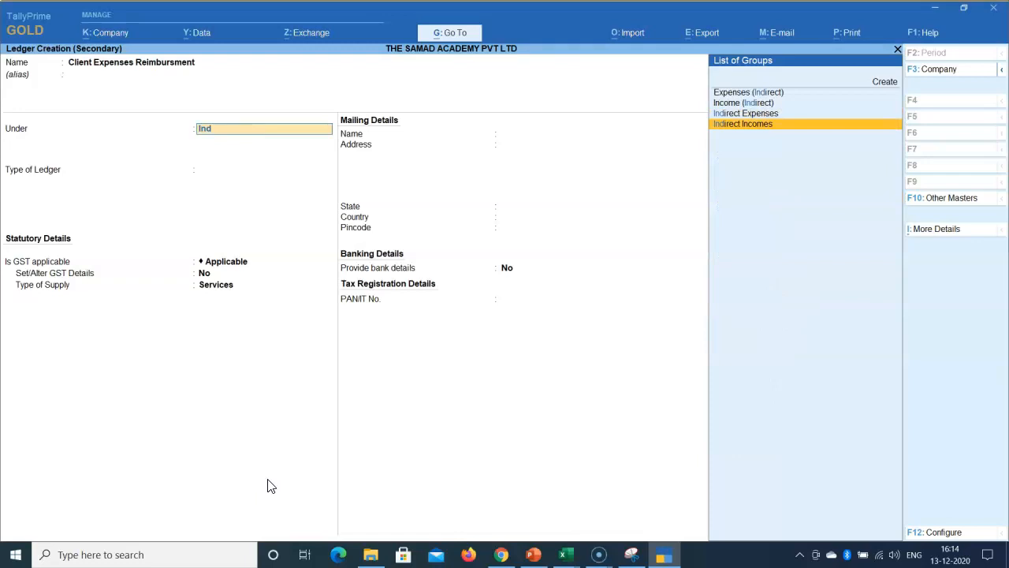
key("Return")
key("Return")
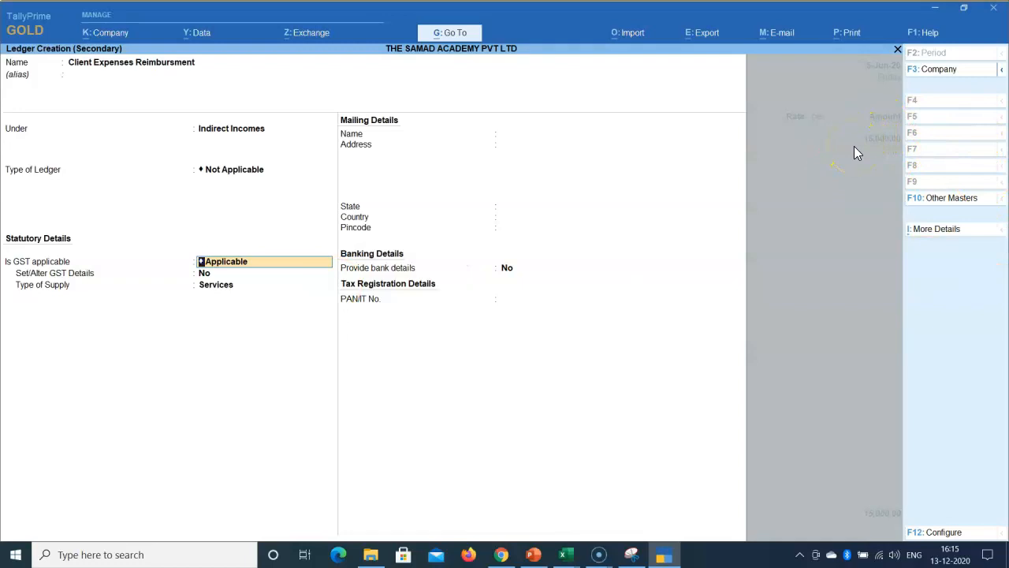
Set GST to Not Applicable for the ledger and include it in the assessable value calculation for GST
key("BackSpace")
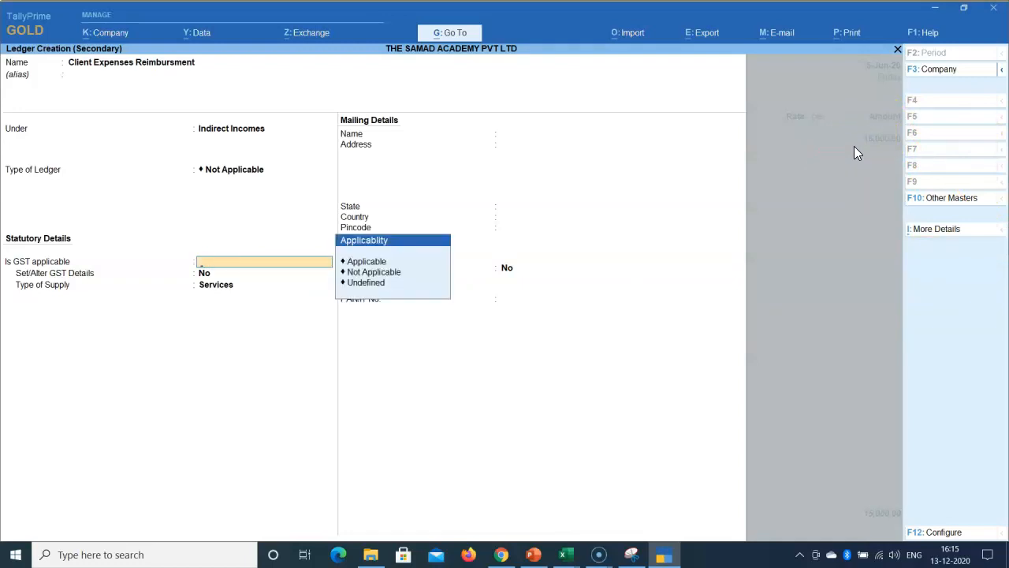
key("Down")
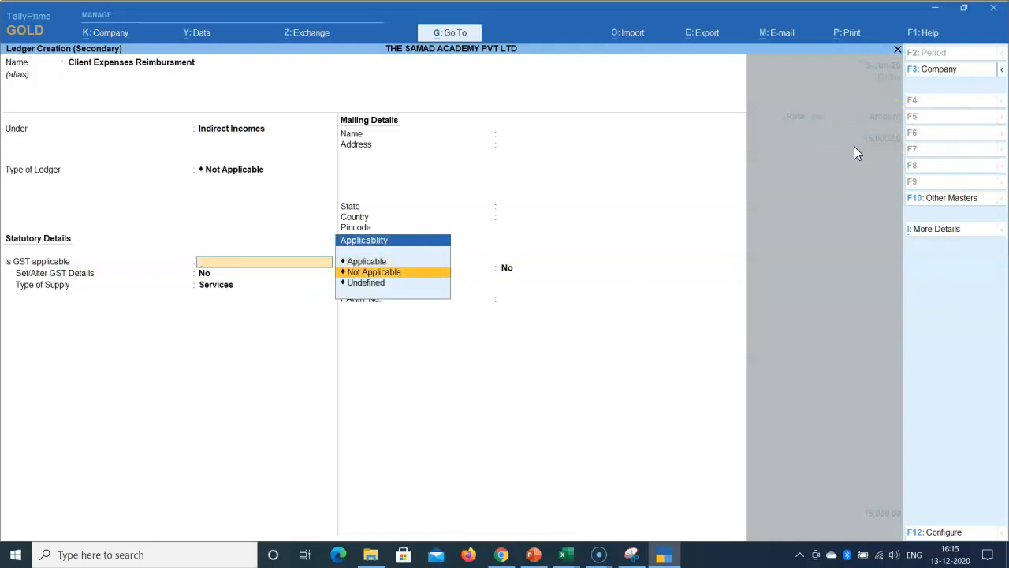
key("Return")
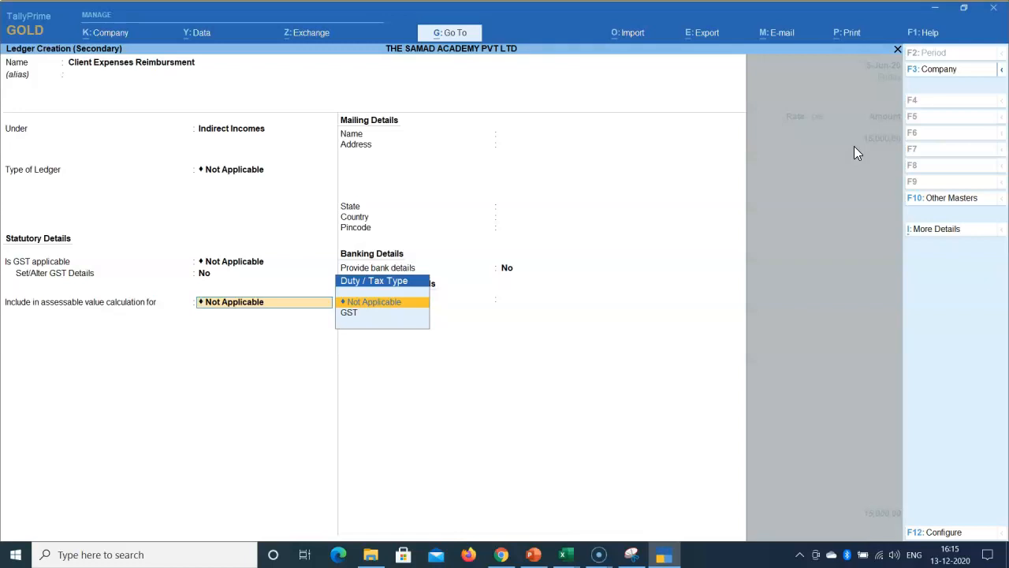
key("Down")
key("Return")
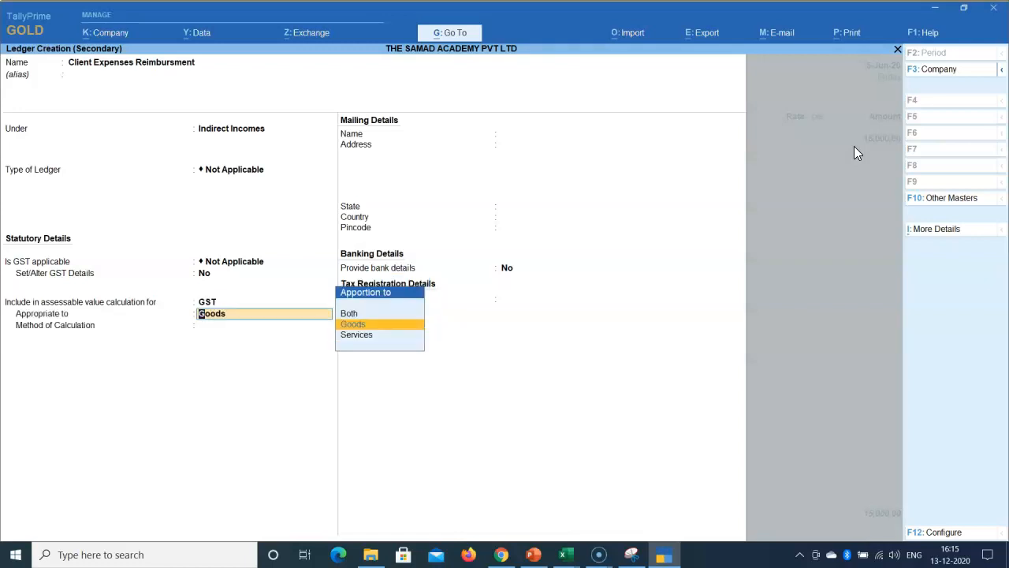
Appropriate the ledger's value to Services, with Based on Value as the method of calculation
key("Down")
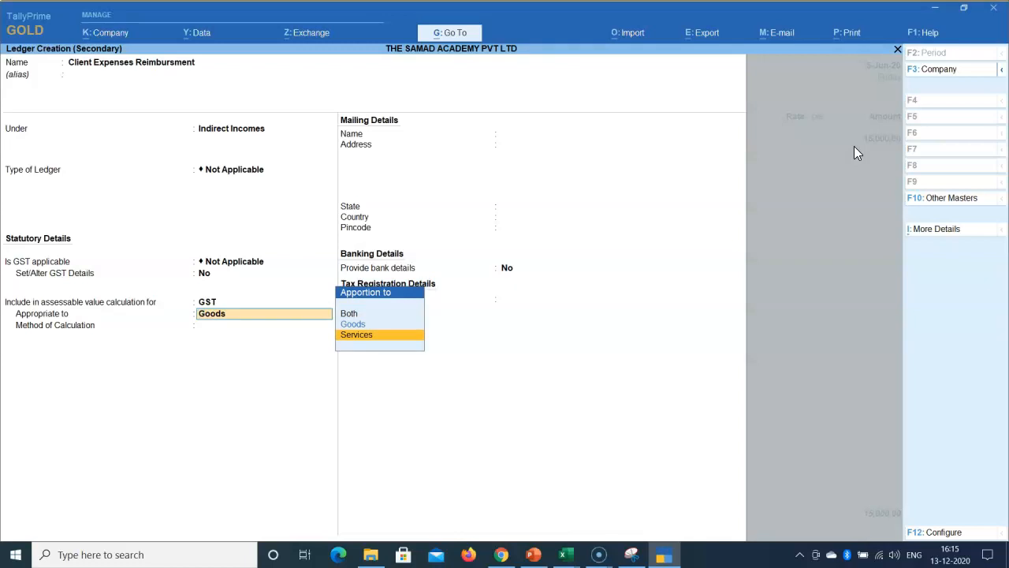
key("Up")
key("Up")
key("Down")
key("Down")
key("Return")
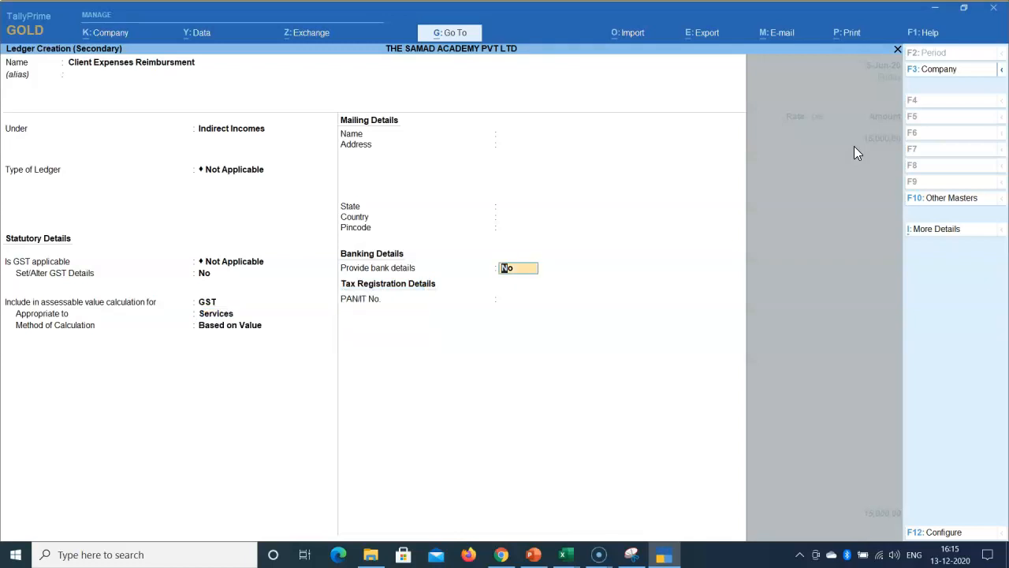
Save the ledger without bank details and enter 3000 as its amount in the invoice
key("Return")
key("Return")
key("Return")
type("3000")
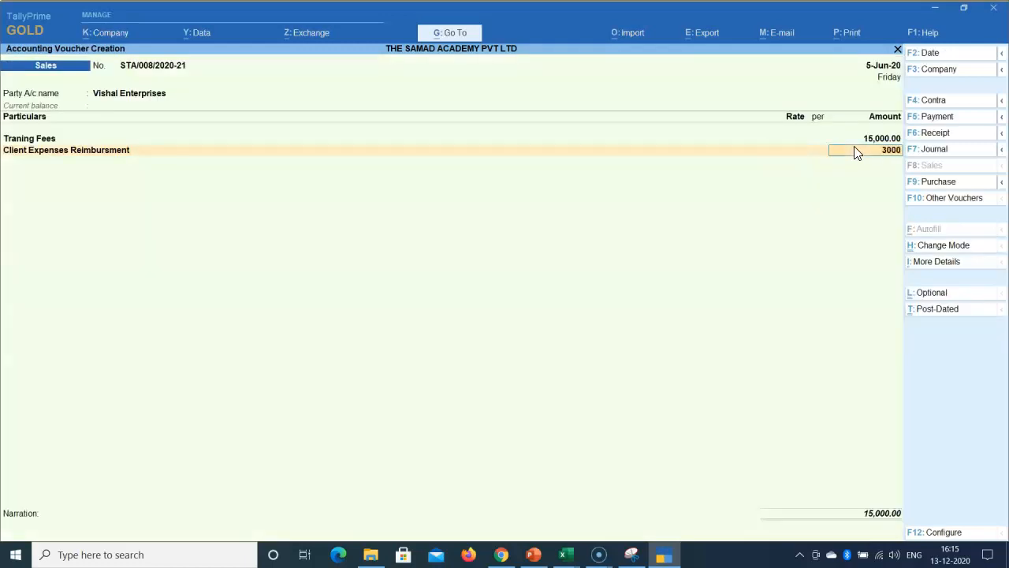
key("Return")
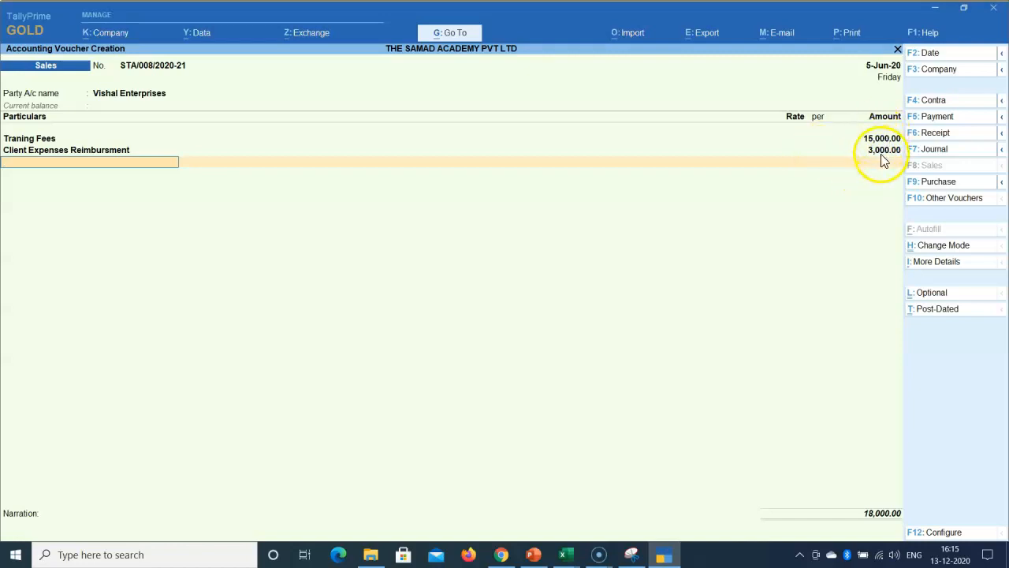
Add the Output IGST ledger below the reimbursement line in the invoice
type("Out")
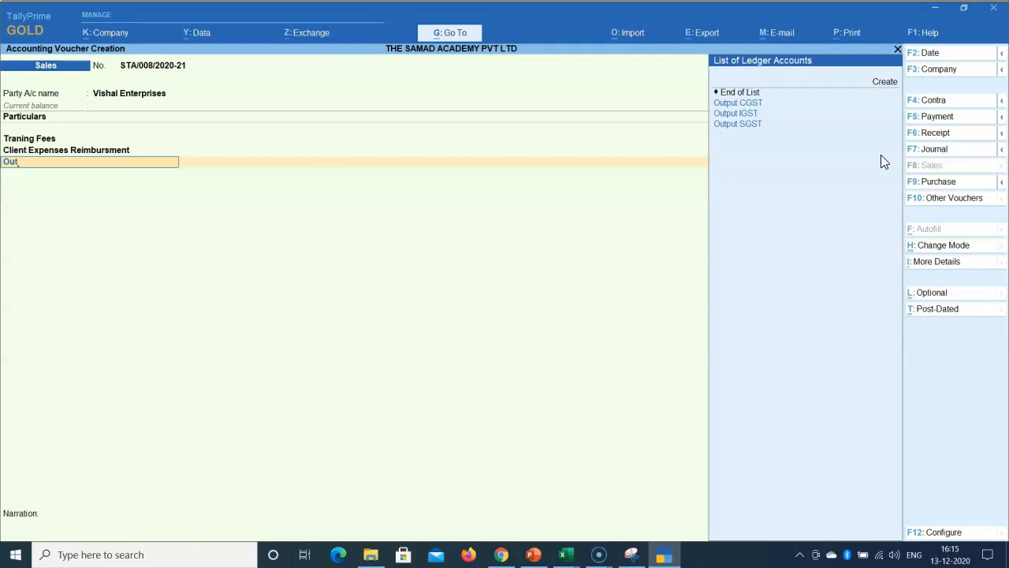
key("Down")
key("Down")
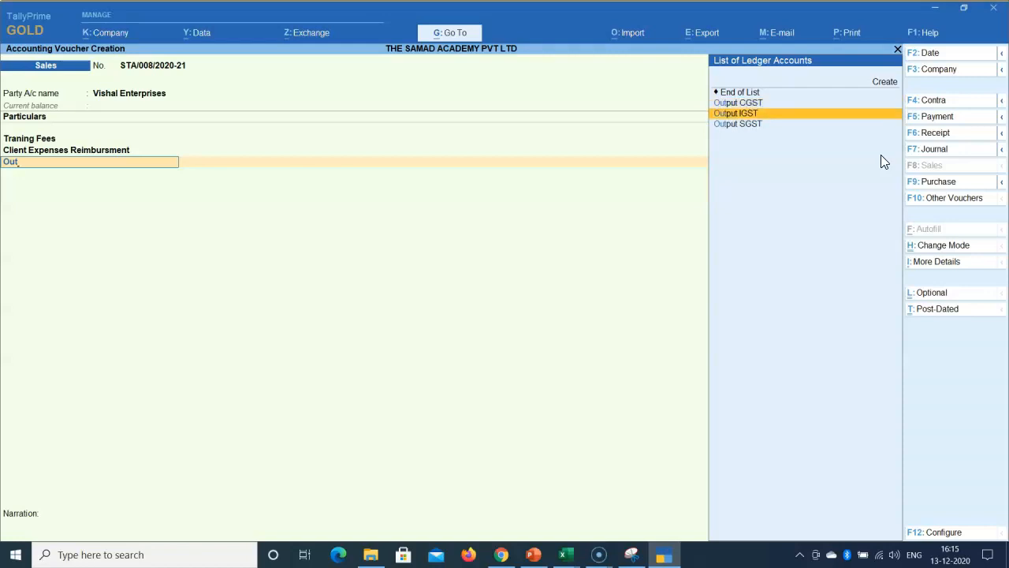
key("Return")
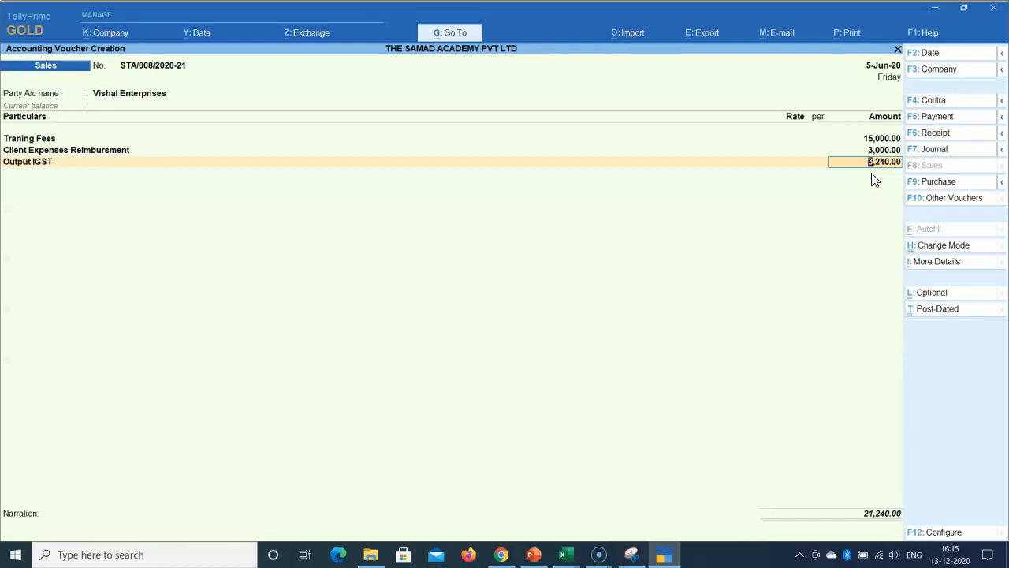
Check the IGST amount by computing 18000*18% in the built-in calculator, and return to the voucher
key("ctrl+n")
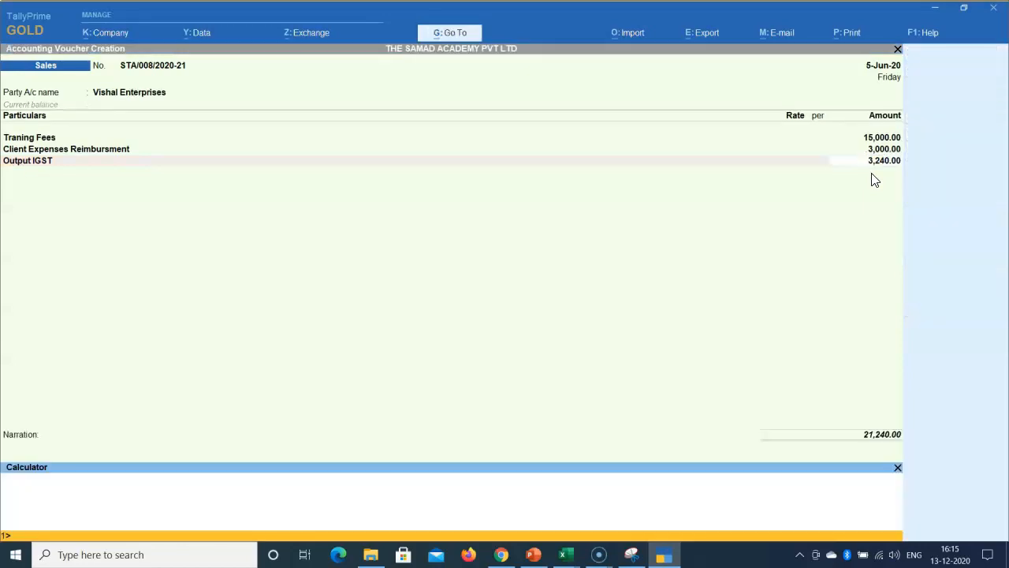
type("18000*18%")
key("Return")
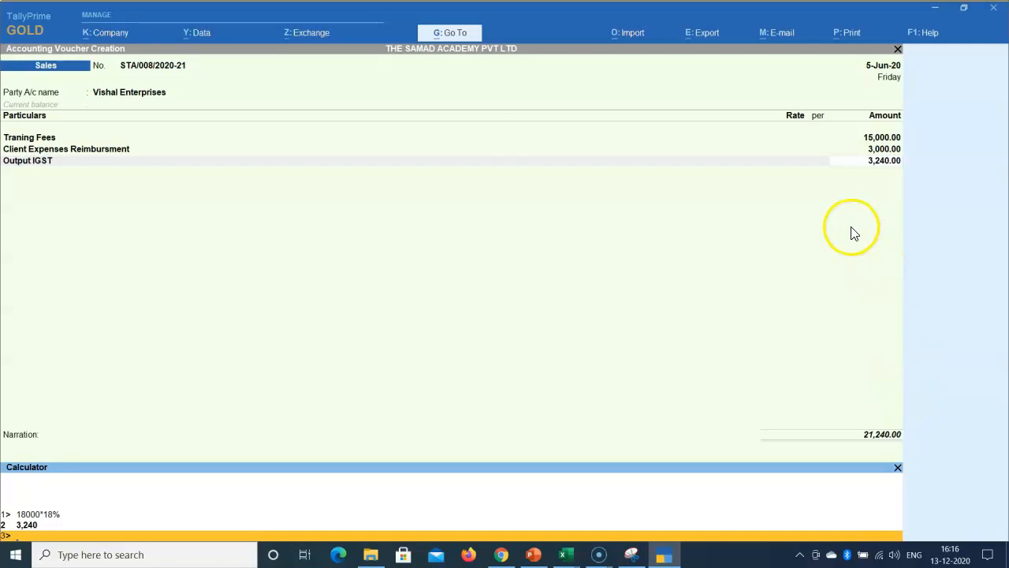
left_click(895, 217)
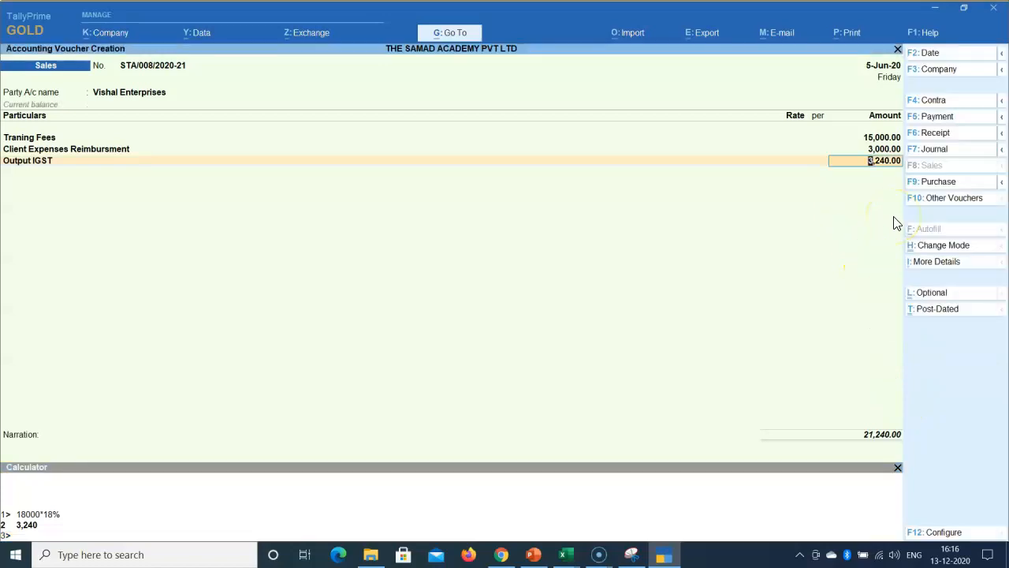
Try the IGST calculation with the Client Expenses Reimbursment amount cleared, and re-enter 3000 for that line
key("BackSpace")
key("BackSpace")
key("BackSpace")
key("Return")
key("Return")
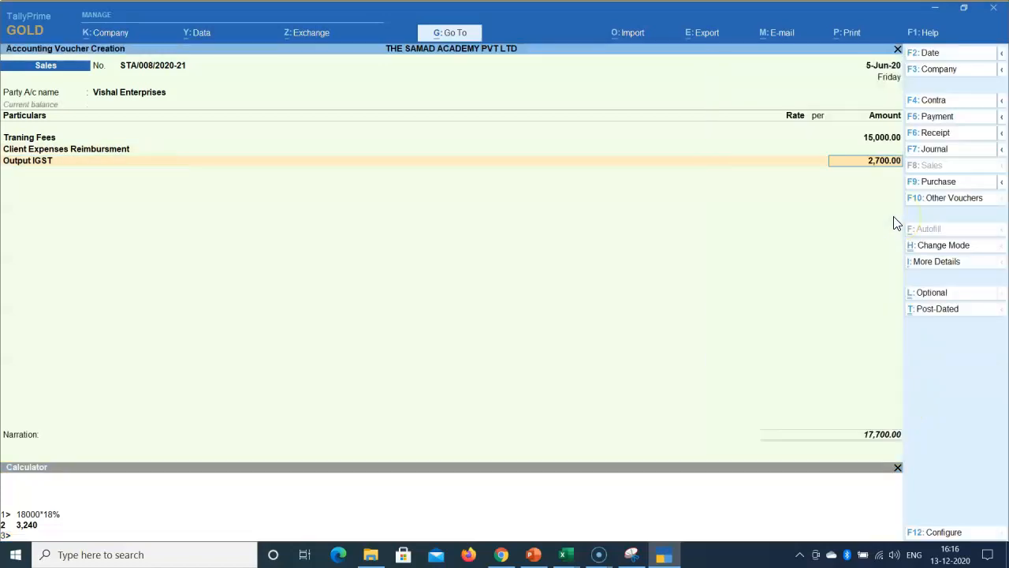
key("BackSpace")
key("BackSpace")
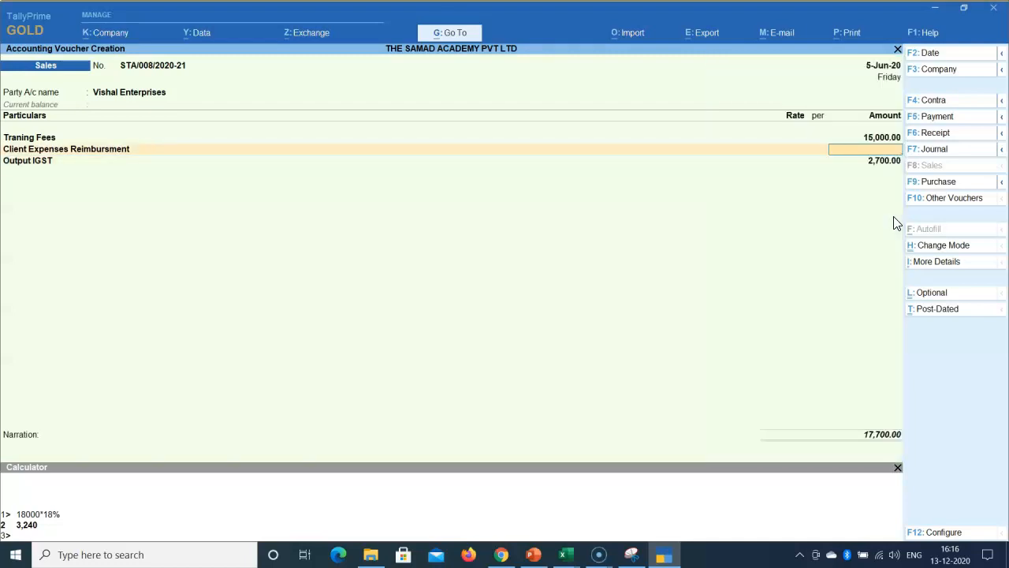
type("3000")
key("Return")
key("Return")
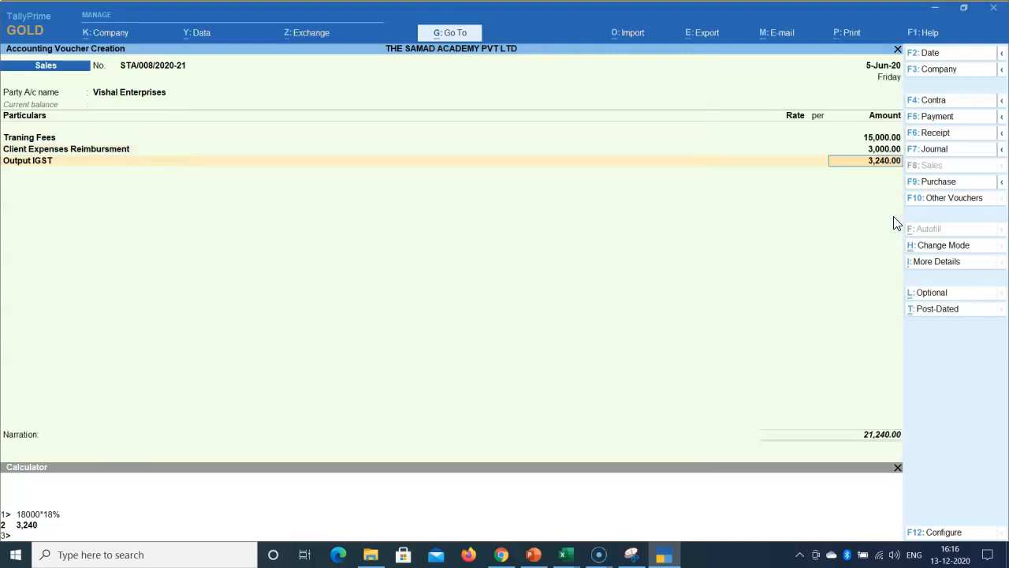
Accept the Output IGST amount, end the particulars list and close the calculator
key("Return")
key("Return")
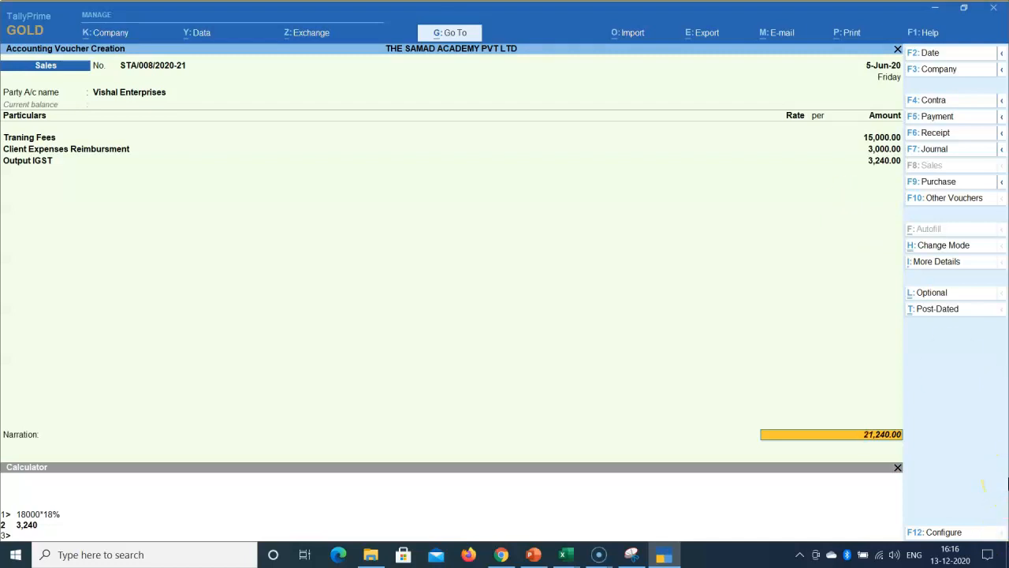
left_click(898, 470)
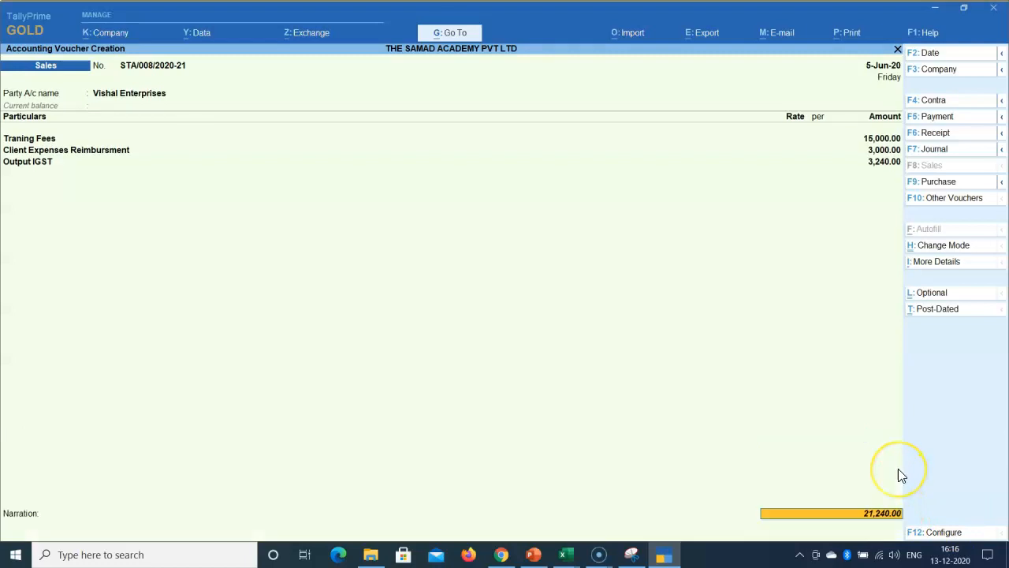
Accept the bill-wise details for Vishal Enterprises as a New Ref under the invoice number, without credit days
key("Return")
key("Return")
key("Return")
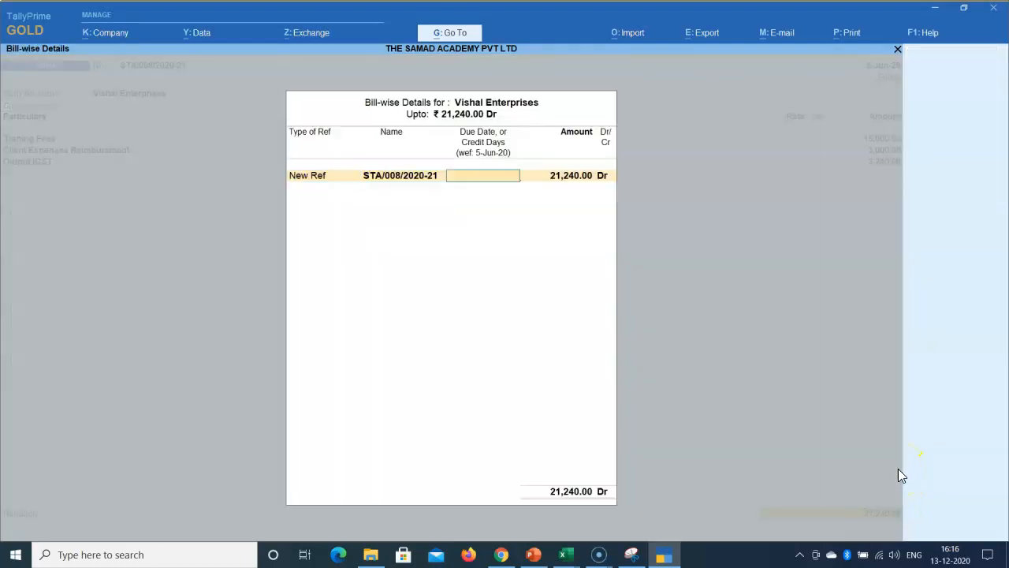
key("Return")
key("Return")
Enter the narration "being training fees service bill raised with reibursment" and save the sales invoice
type("being training f")
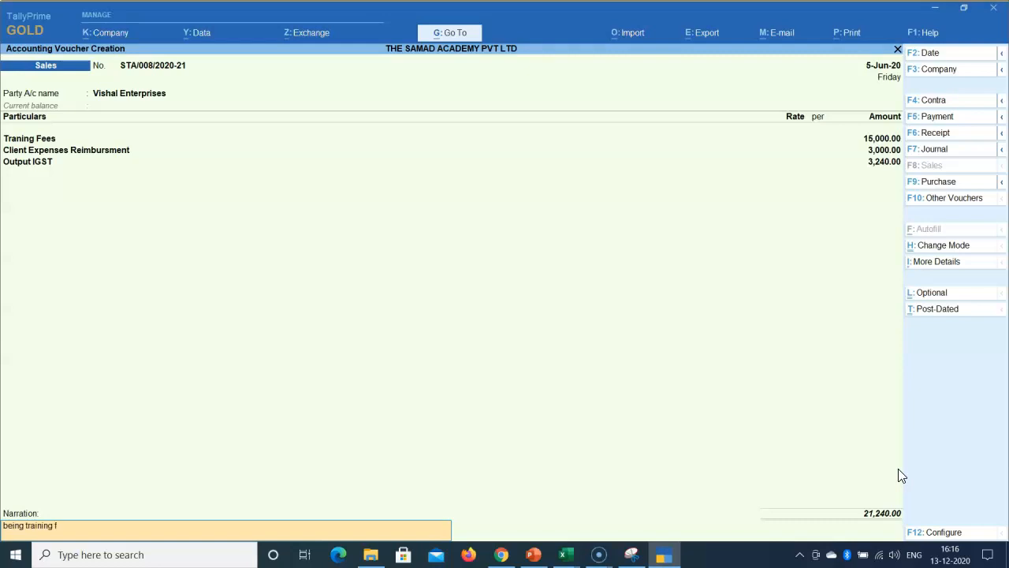
type("ees service bill raised with reibursment")
key("Return")
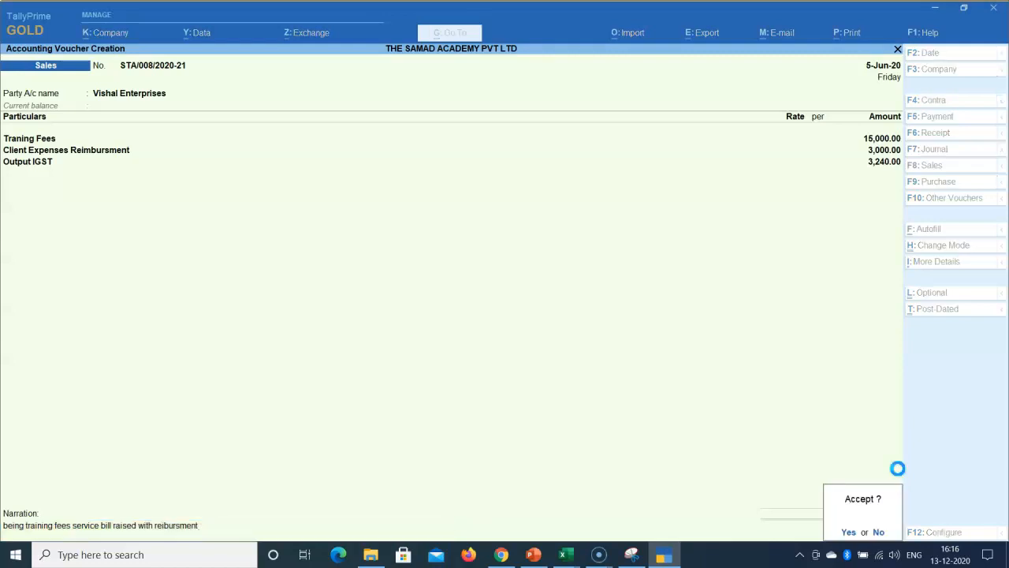
key("y")
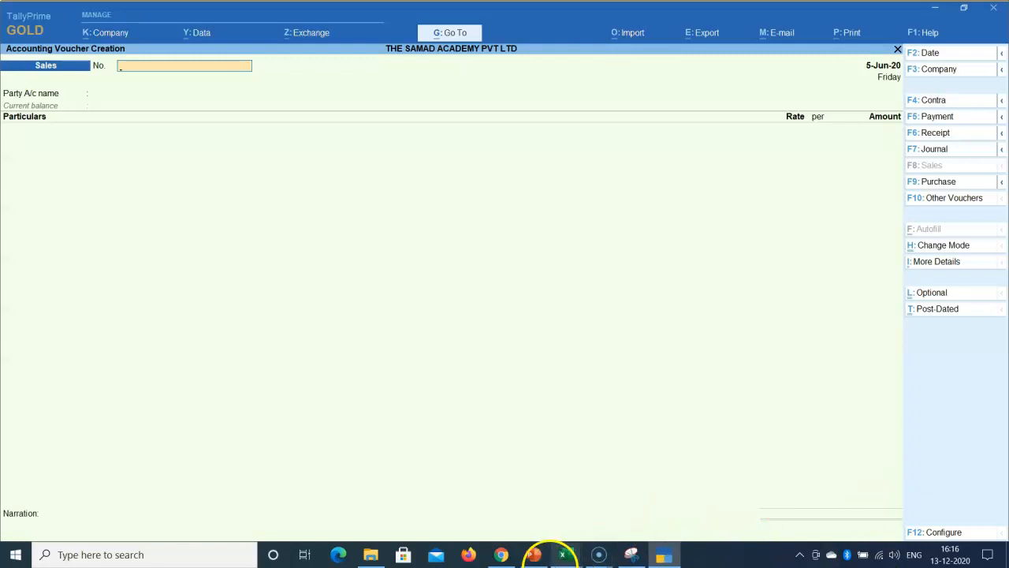
Switch to PowerPoint and view slide 8 with the Illustration 2 sale to RAAZ INFOCOM Enterprises
left_click(534, 554)
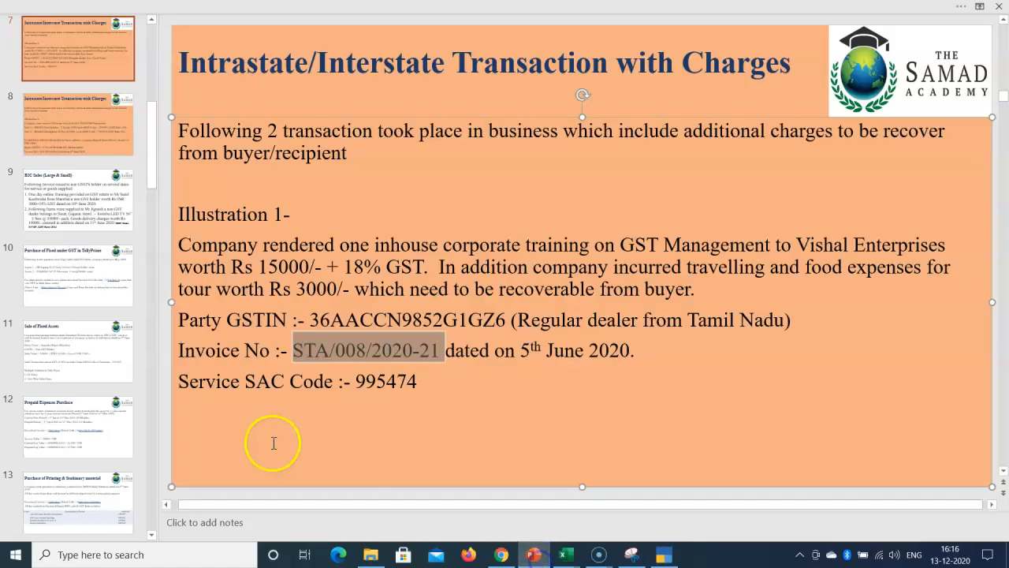
left_click(85, 143)
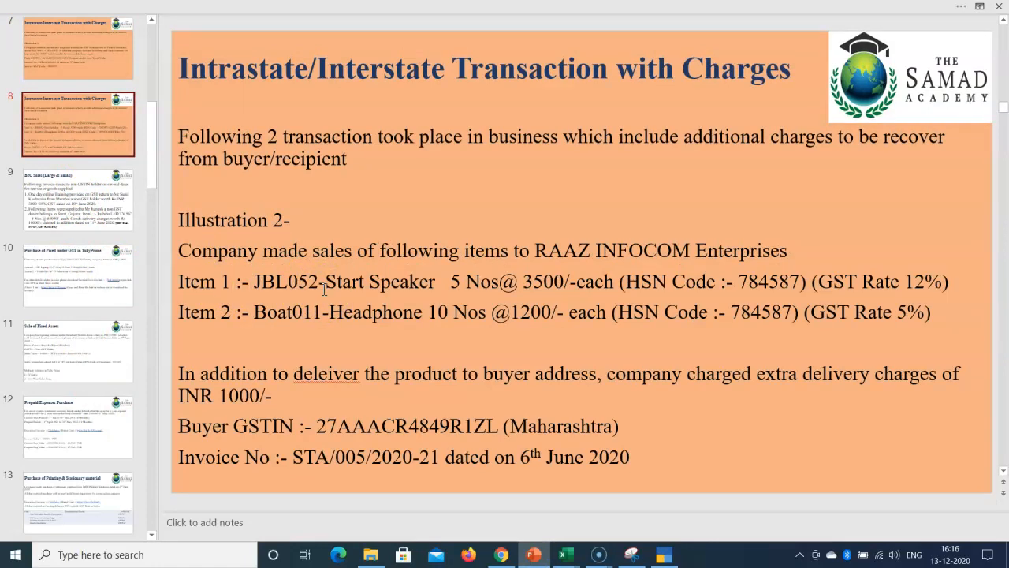
left_click(439, 334)
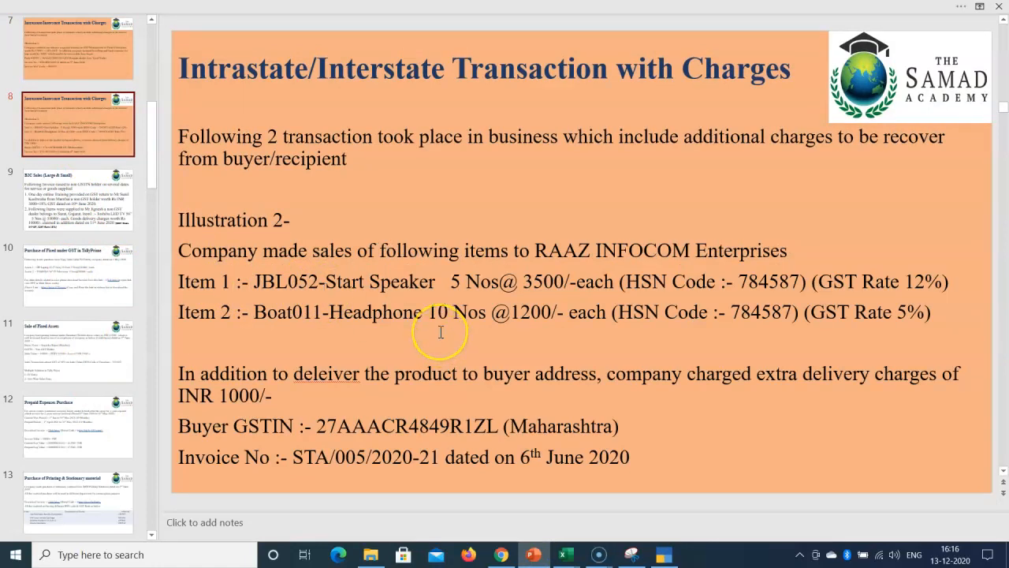
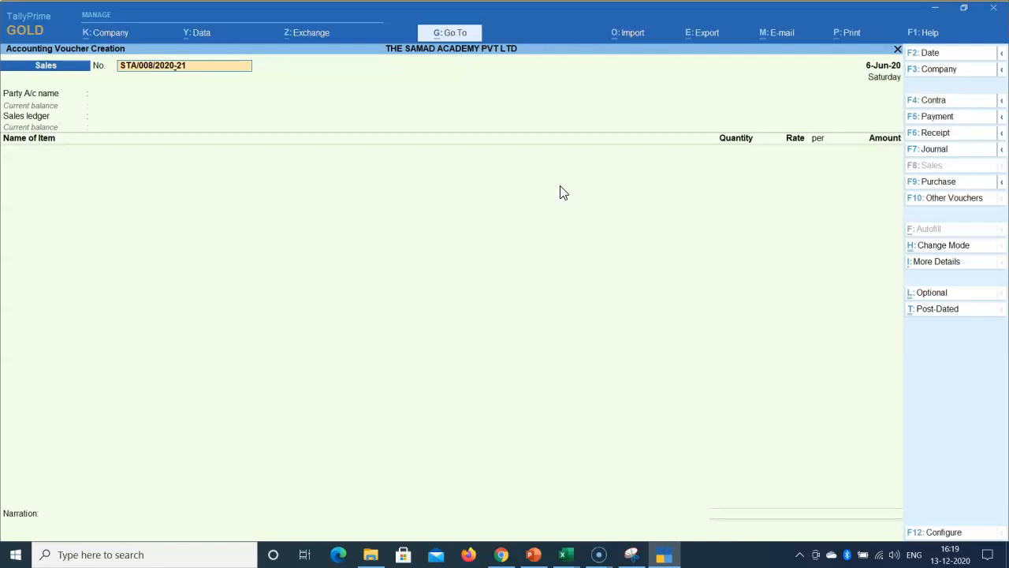
Set the new sales invoice number to STA/009/2020-21
key("BackSpace")
key("BackSpace")
type("09")
key("Return")
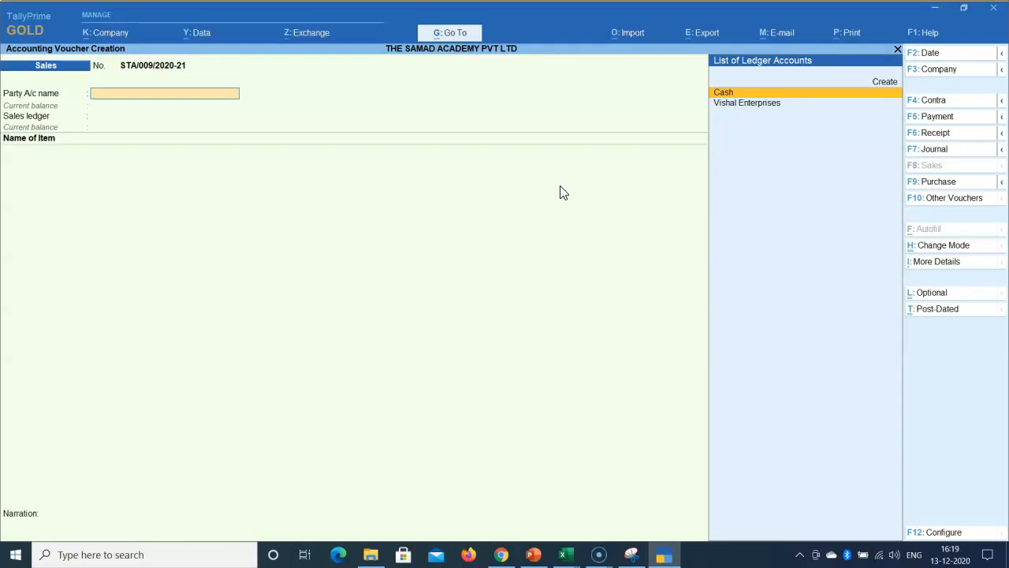
Create a ledger named RAAZ INFOCOM Enterprises, copied from the PowerPoint slide, under the Sundry Debtors group
key("alt+Tab")
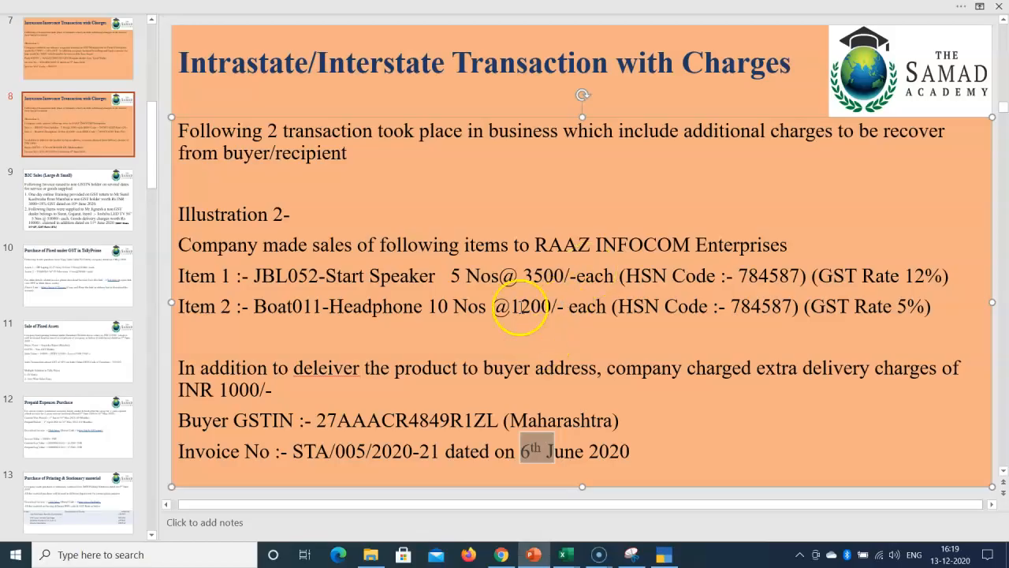
left_click_drag(544, 243, 757, 235)
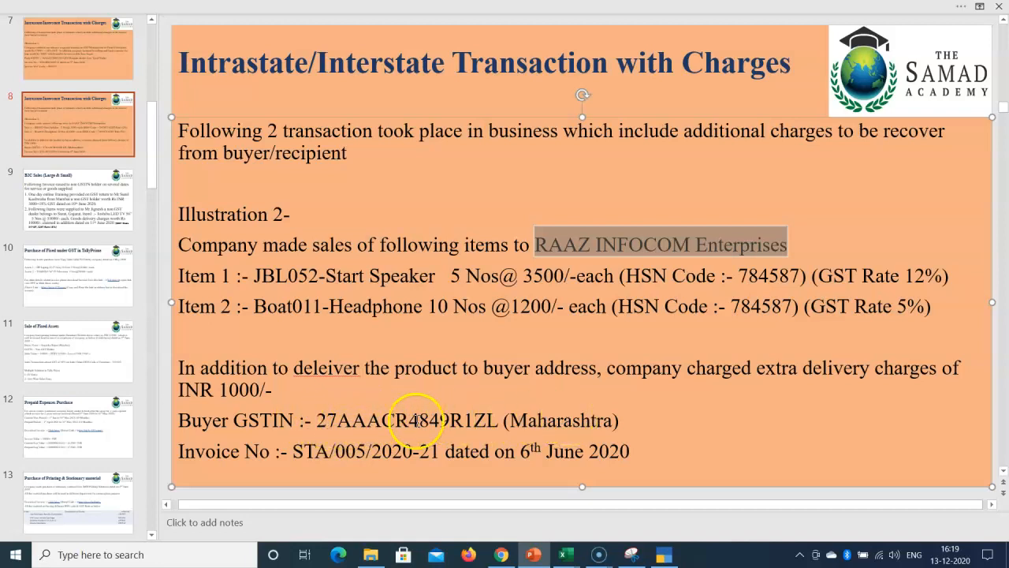
key("alt+Tab")
key("alt+c")
key("ctrl+alt+v")
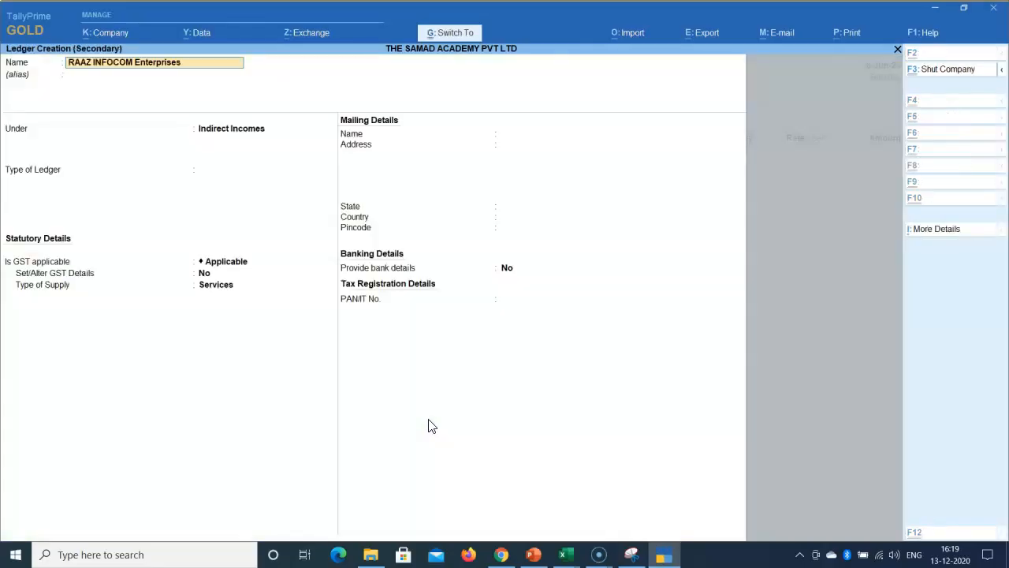
key("Return")
key("Return")
type("Deb")
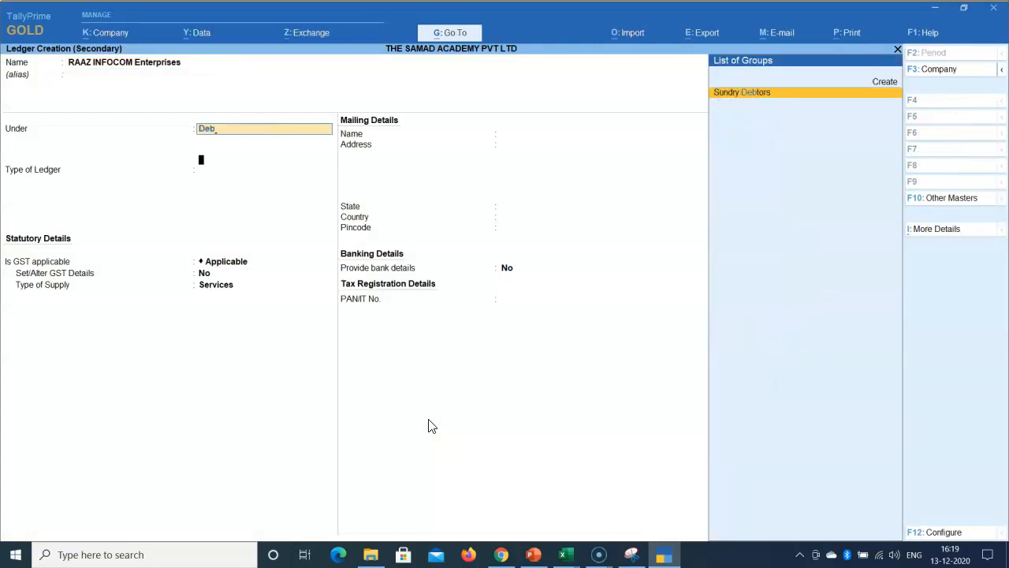
key("Return")
Fill in the new ledger's mailing address and pincode, keeping Maharashtra as the state and India as the country
key("Return")
key("Return")
key("Return")
key("Return")
type("Mumbai")
key("Return")
key("Return")
key("Return")
type("400059")
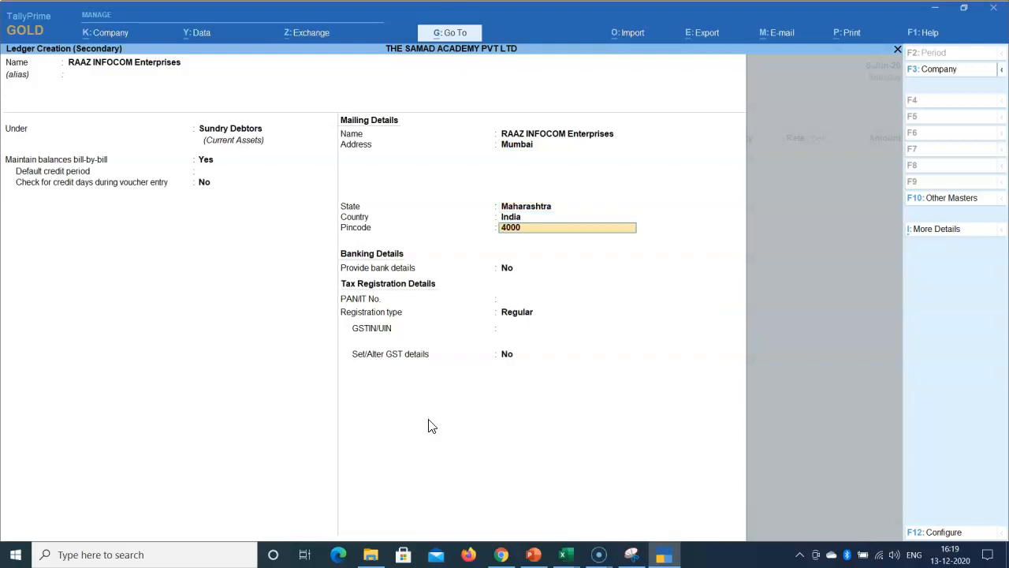
key("Return")
Keep the Regular registration type, copy the buyer's GSTIN from the PowerPoint slide into the ledger, and save the ledger
key("Return")
key("Return")
key("Return")
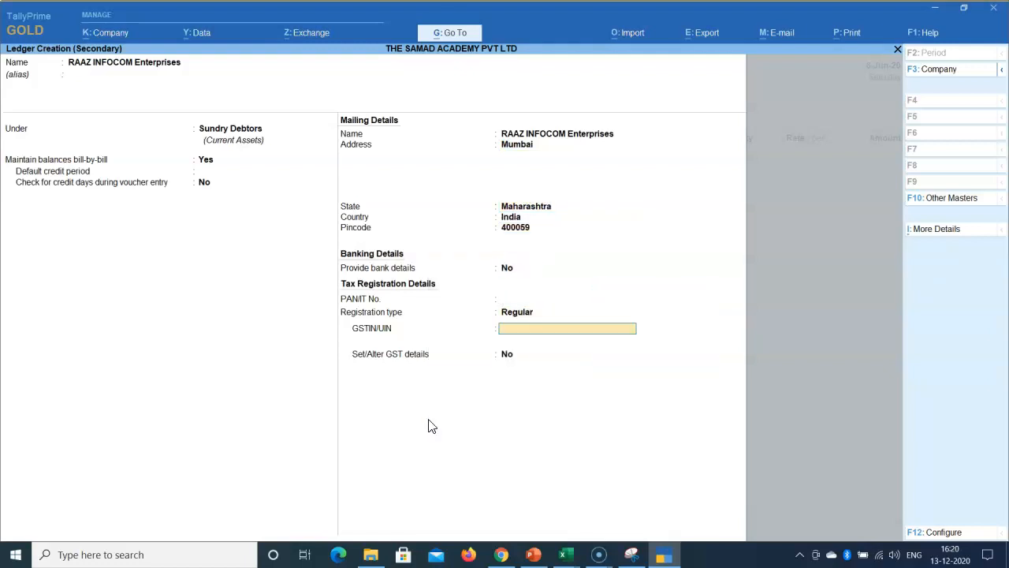
key("alt+Tab")
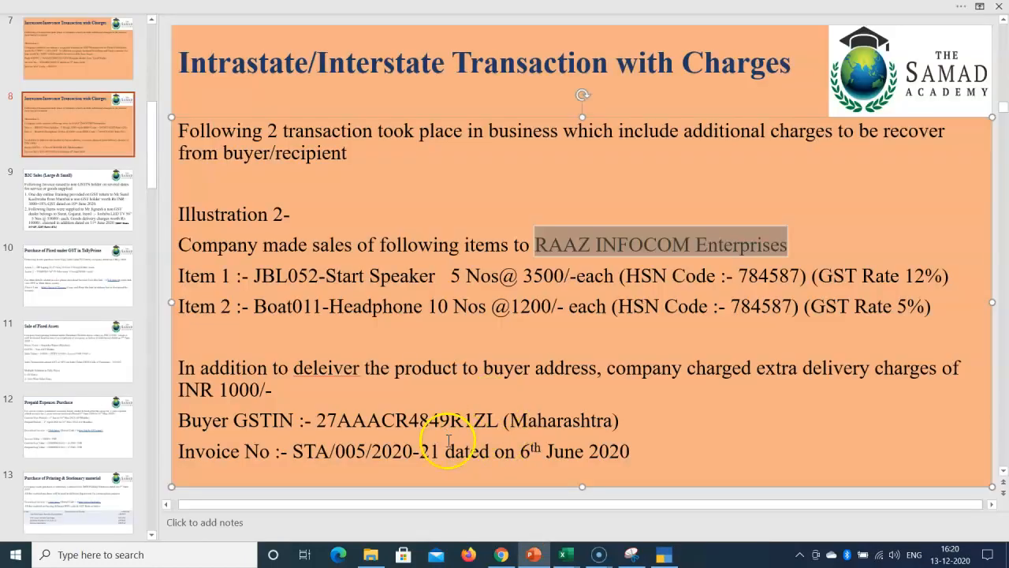
left_click_drag(317, 422, 502, 410)
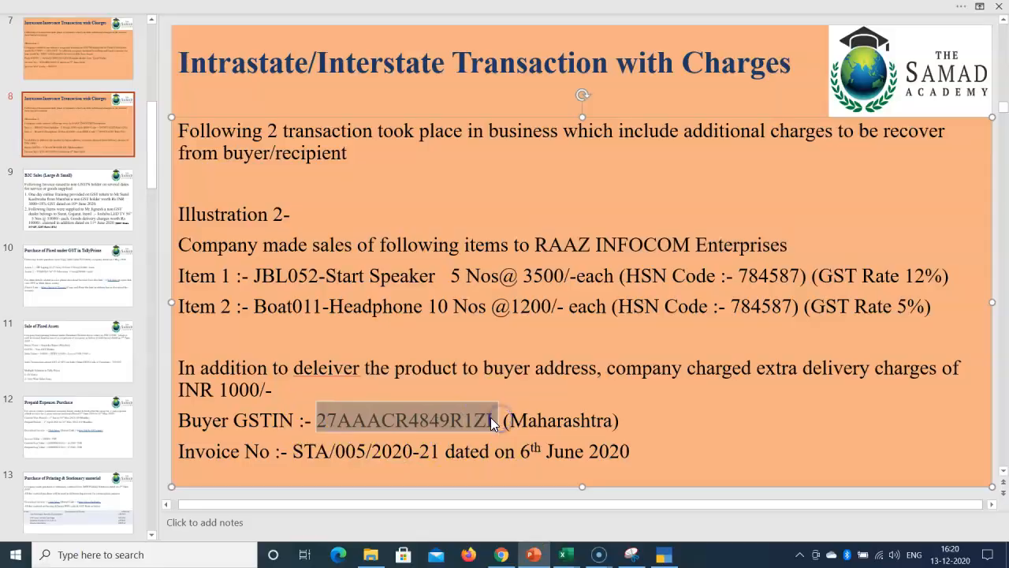
key("alt+Tab")
key("ctrl+alt+v")
key("Return")
key("Return")
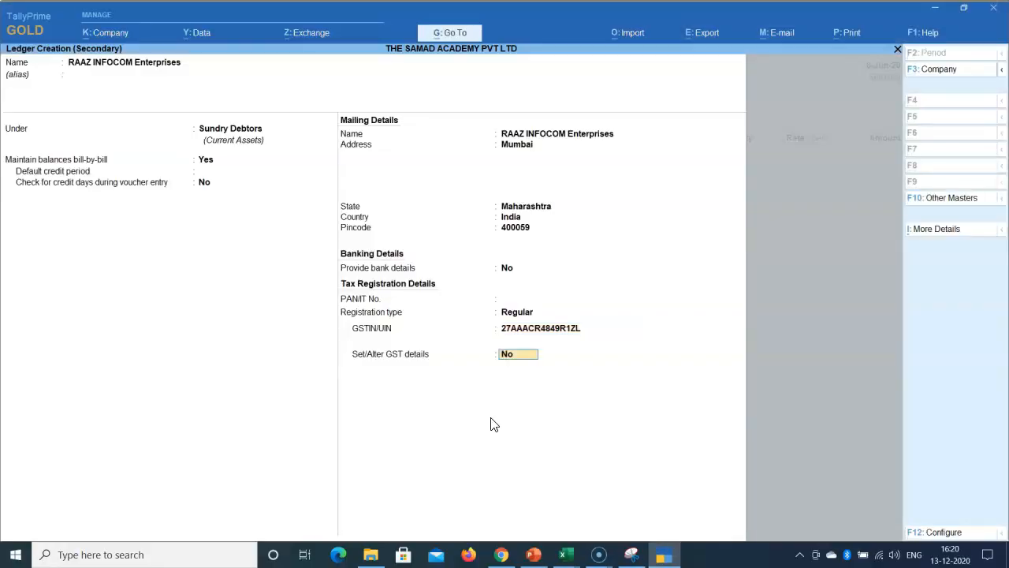
key("Return")
key("Return")
Accept the invoice's party details as they are and choose Local Sales as the sales ledger
key("ctrl+a")
key("Return")
key("Return")
key("Return")
key("Return")
key("Return")
key("Return")
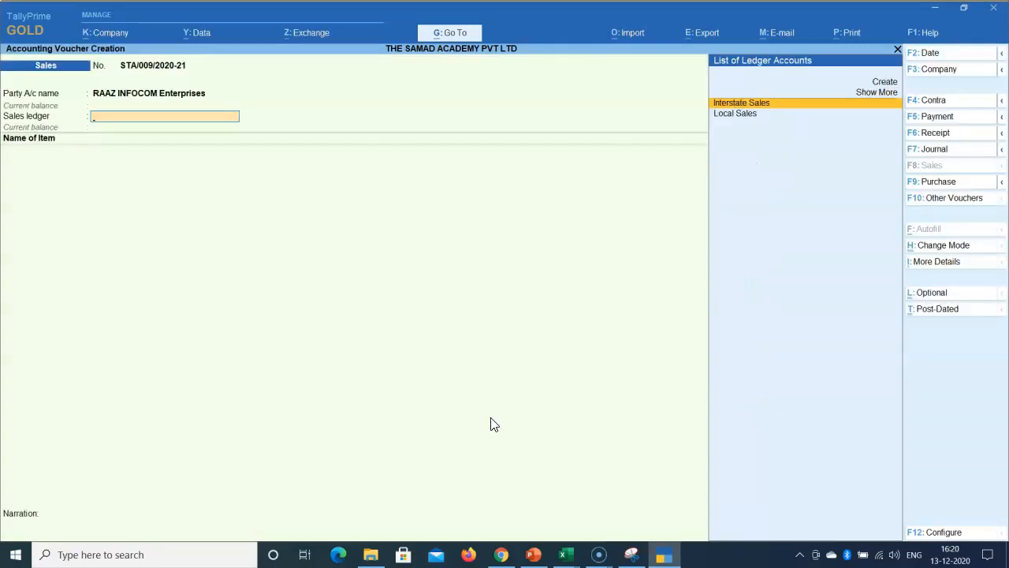
key("Down")
key("Return")
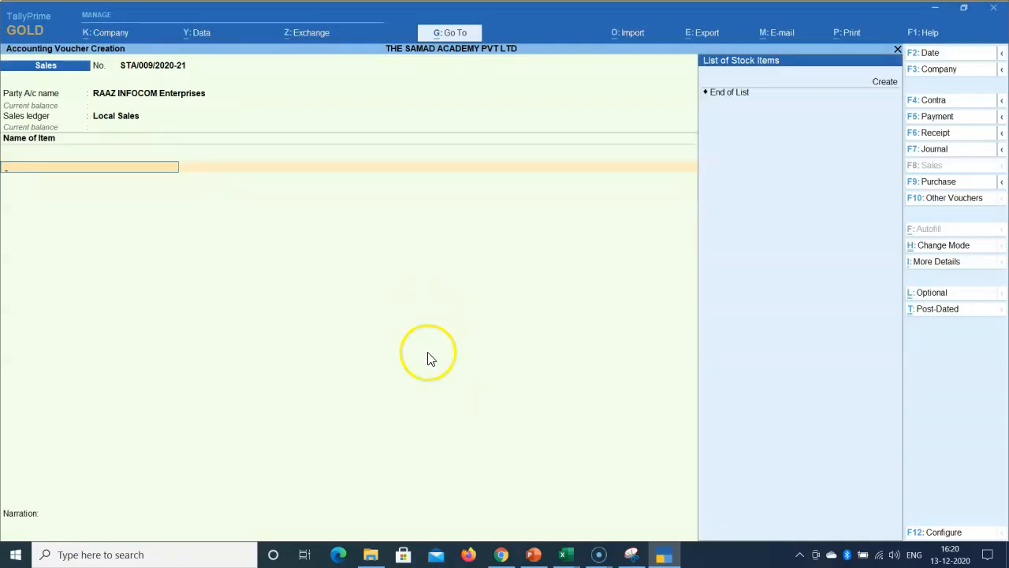
Start a new stock item named JBL052-Start Speaker, copying the name from the PowerPoint slide
key("alt+Tab")
left_click_drag(254, 276, 430, 276)
key("ctrl+c")
key("alt+Tab")
key("alt+c")
key("ctrl+v")
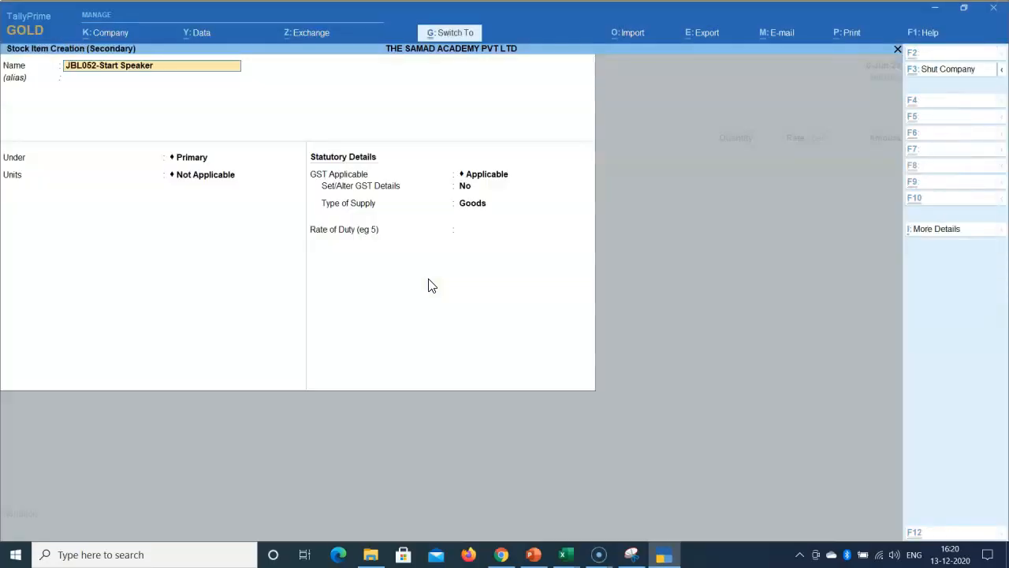
Create a simple unit with symbol Nos, unit quantity code NOS-NUMBERS and 0 decimal places for the speaker item
key("Return")
key("Return")
key("Return")
key("alt+c")
type("Nos")
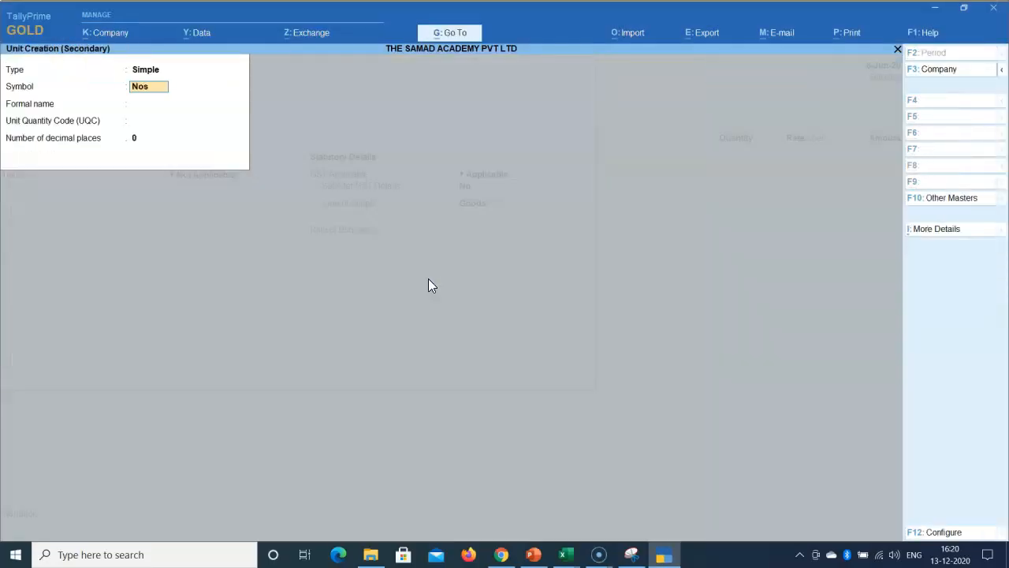
key("Return")
key("Return")
type("n")
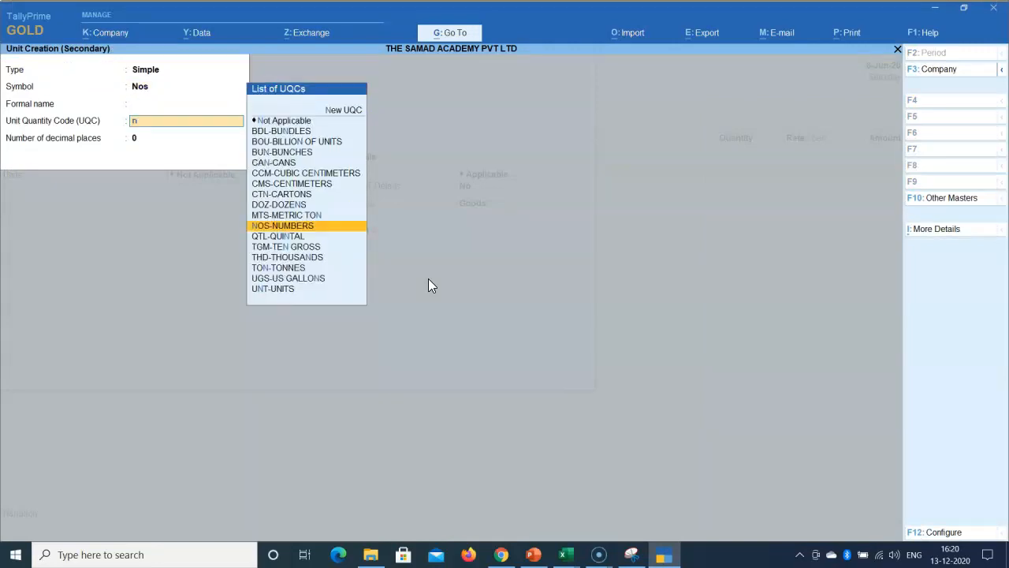
key("Return")
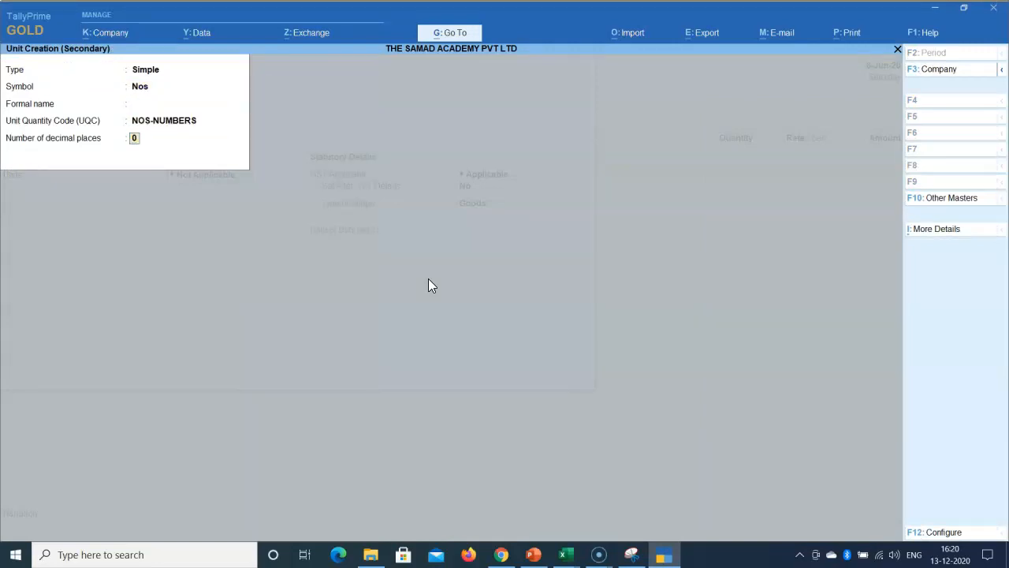
key("Return")
key("Return")
Enable GST details for the speaker item with description Goods and HSN/SAC 784587 copied from the PowerPoint slide
key("Return")
key("y")
key("Return")
type("Goods")
key("Return")
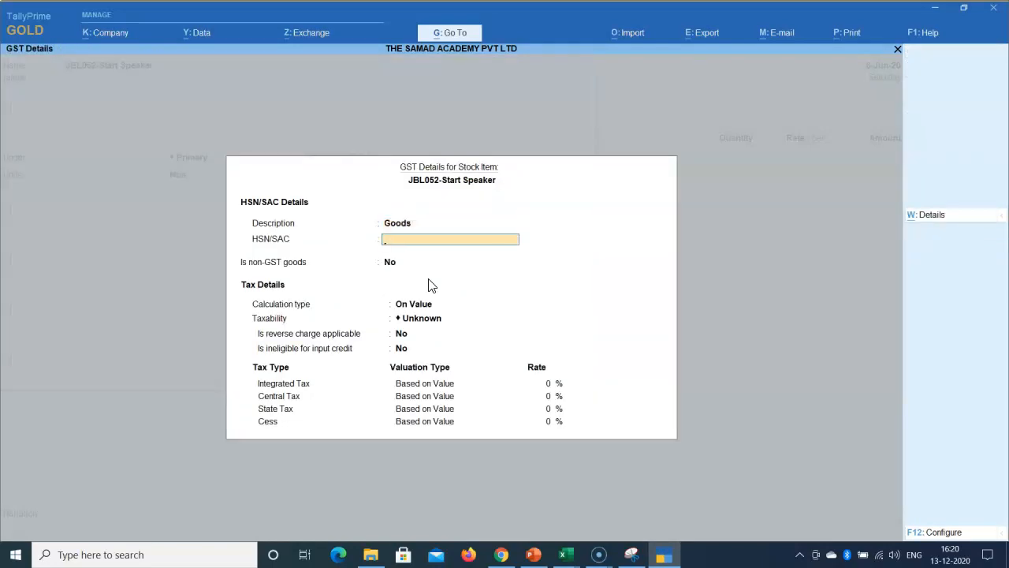
key("alt+Tab")
left_click_drag(740, 276, 803, 277)
key("alt+Tab")
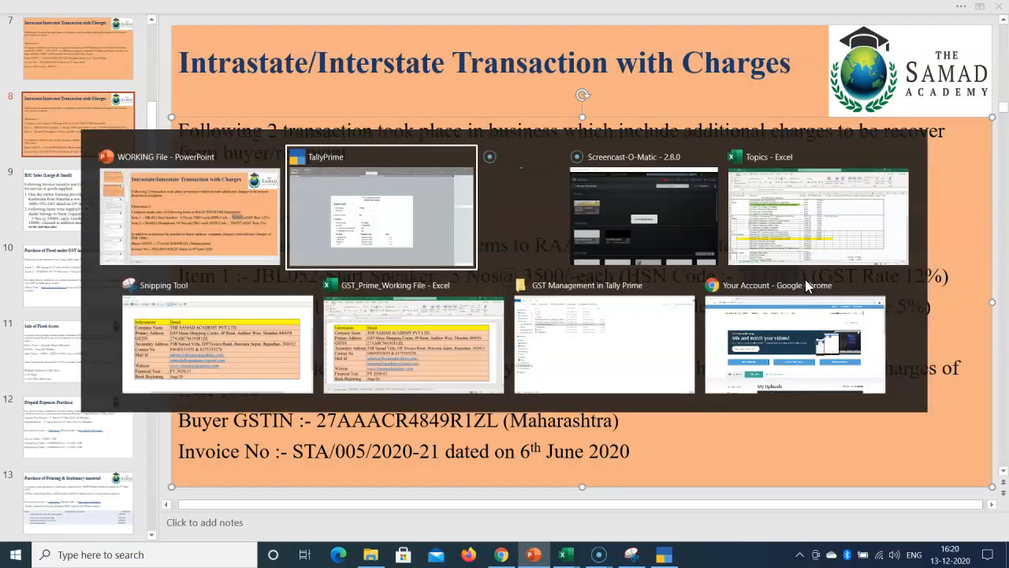
key("ctrl+v")
key("Return")
key("Return")
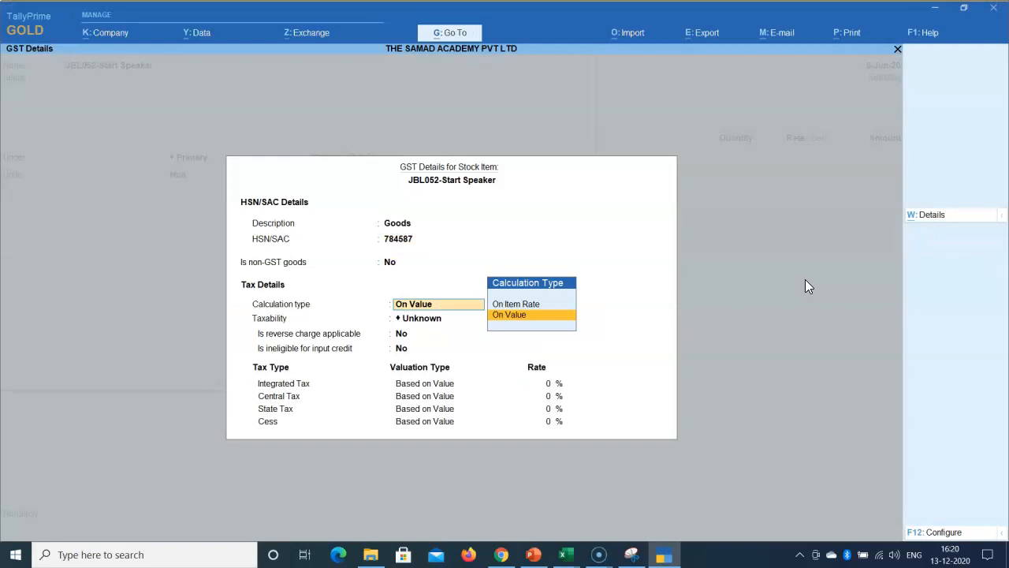
Set the speaker item's taxability to Taxable with the calculation type On Value
key("Return")
key("Down")
key("Down")
key("Down")
key("Return")
key("alt+Tab")
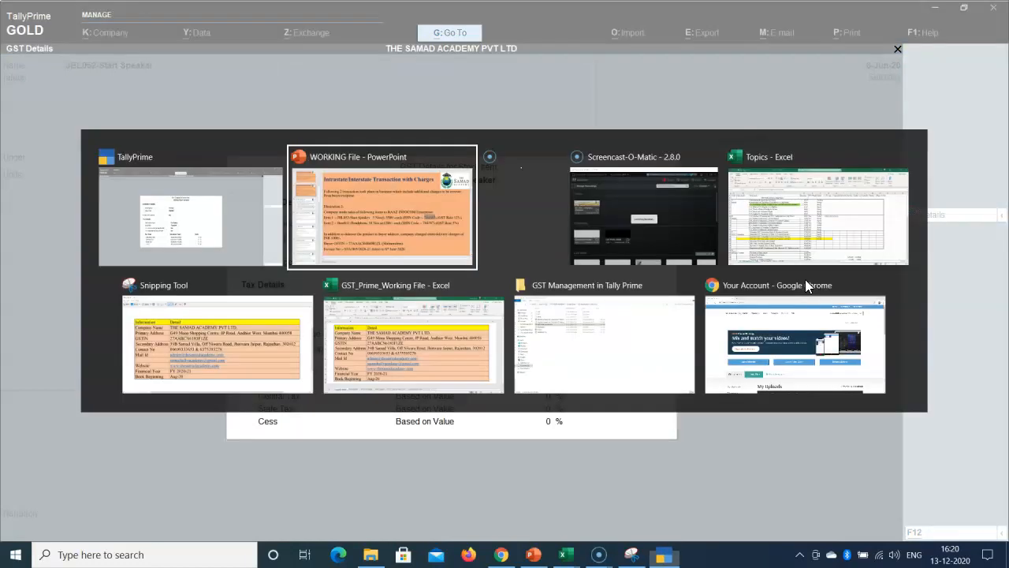
key("alt+Tab")
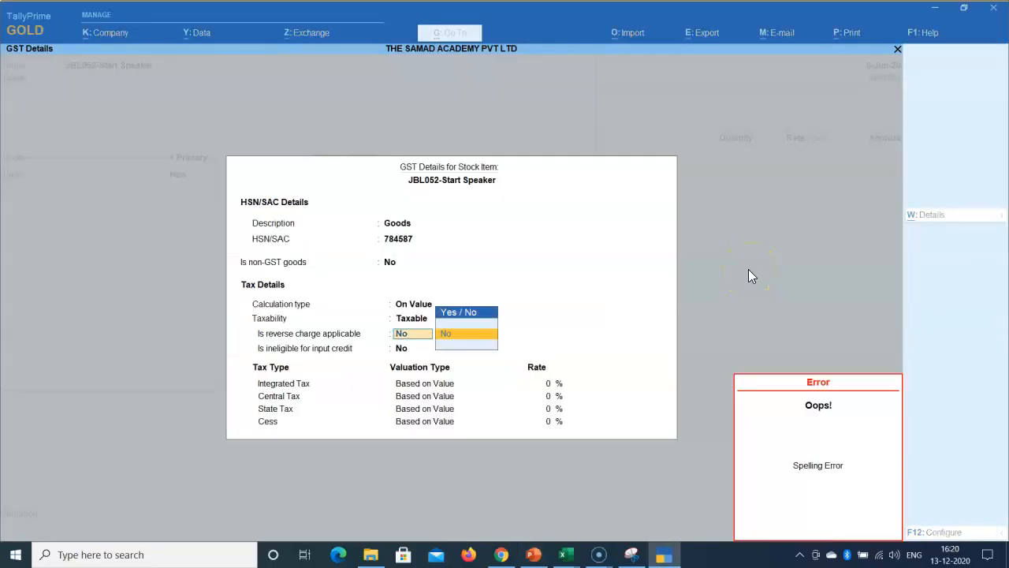
Set the speaker item's integrated tax rate to 12% and save it with Goods as the type of supply
key("Return")
key("Return")
type("12")
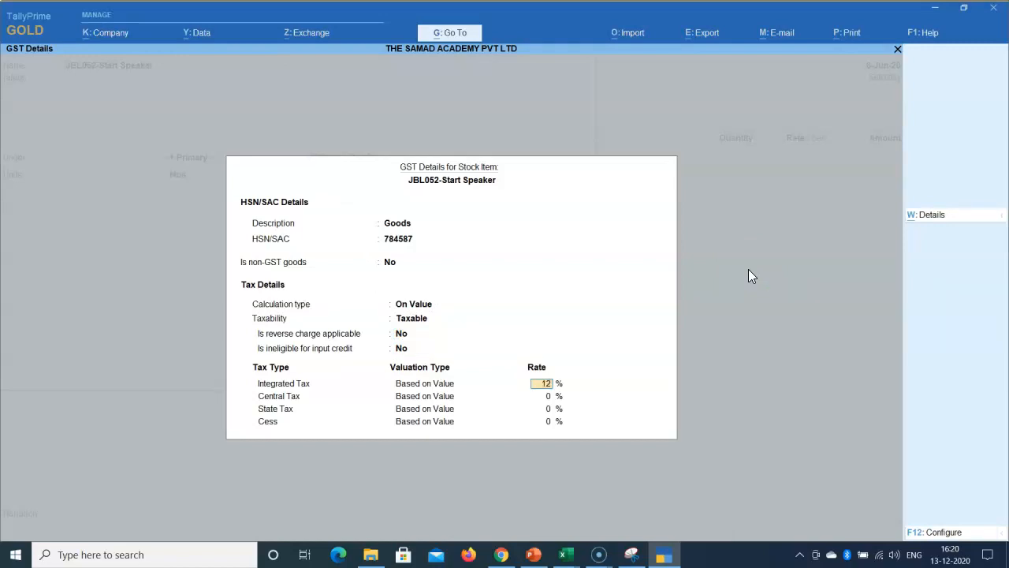
key("Return")
key("Return")
key("Return")
key("Return")
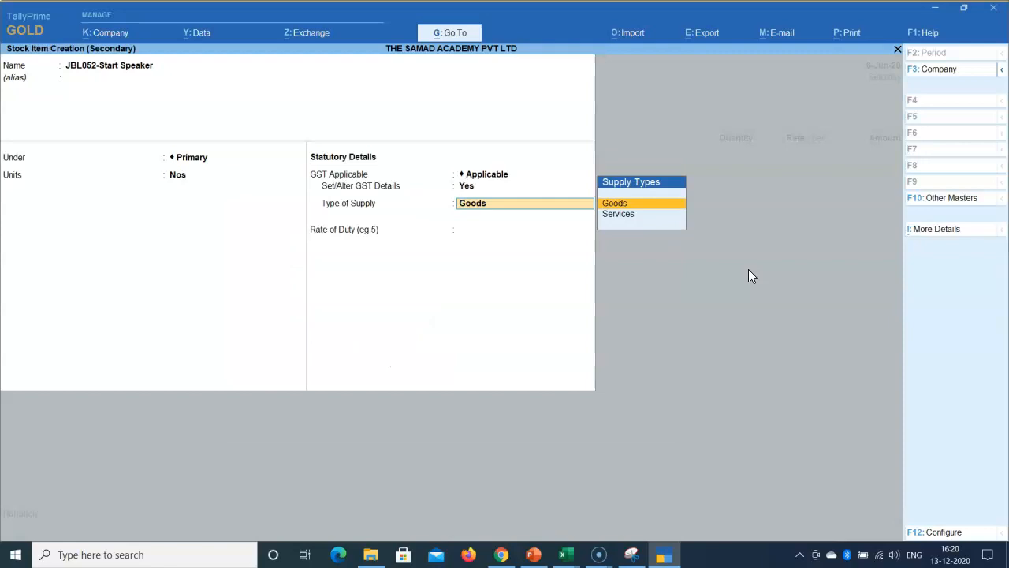
key("Return")
key("Return")
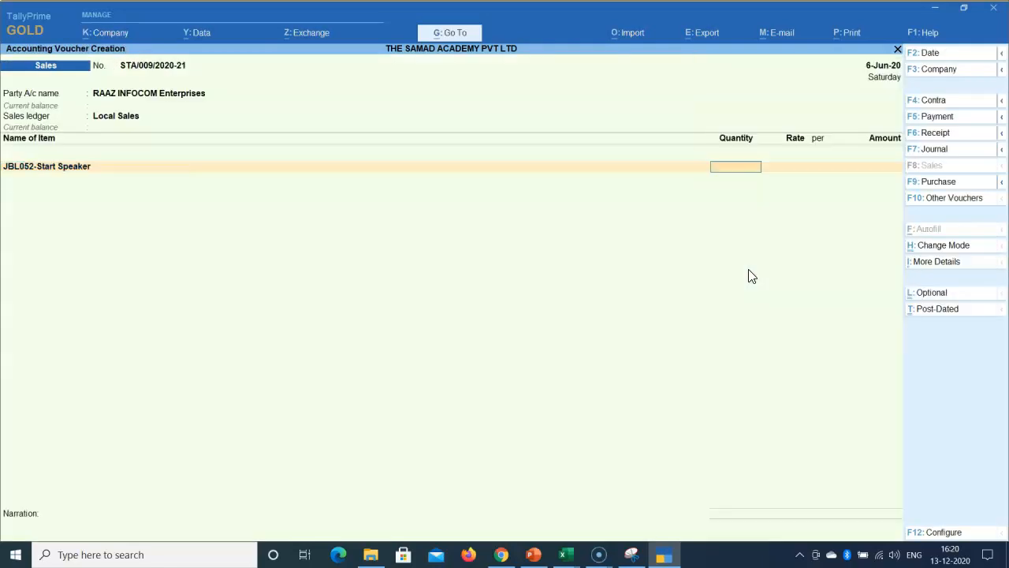
Check the PowerPoint slide and enter 5 Nos at a rate of 3500 for JBL052-Start Speaker on the invoice
key("alt+Tab")
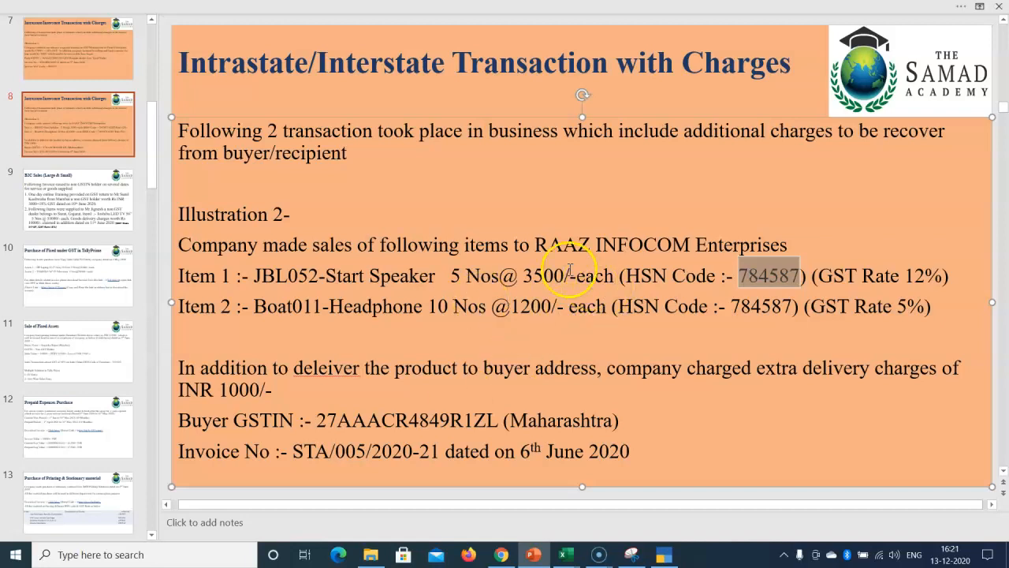
key("alt+Tab")
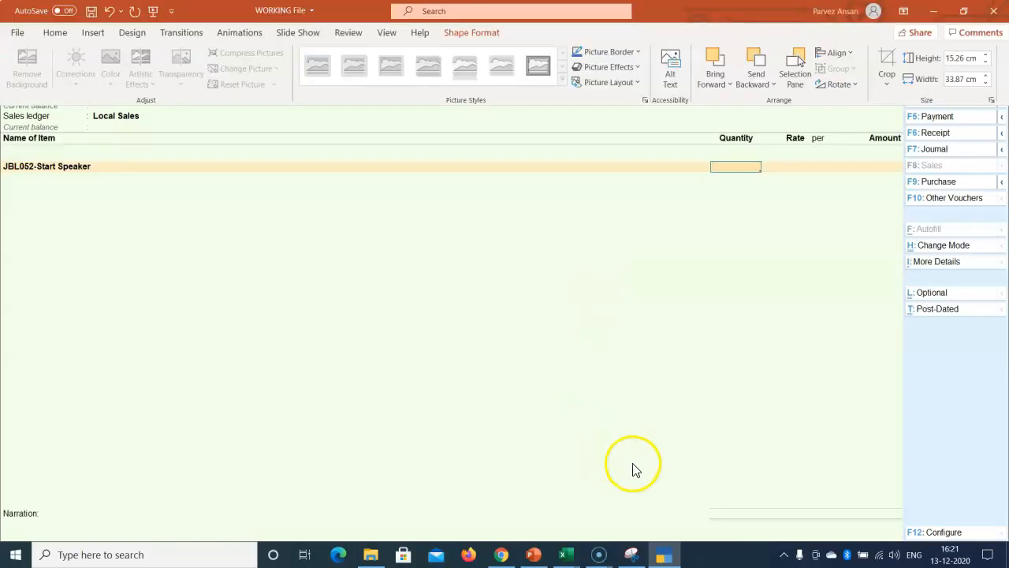
type("5")
key("Return")
key("Return")
type("3500")
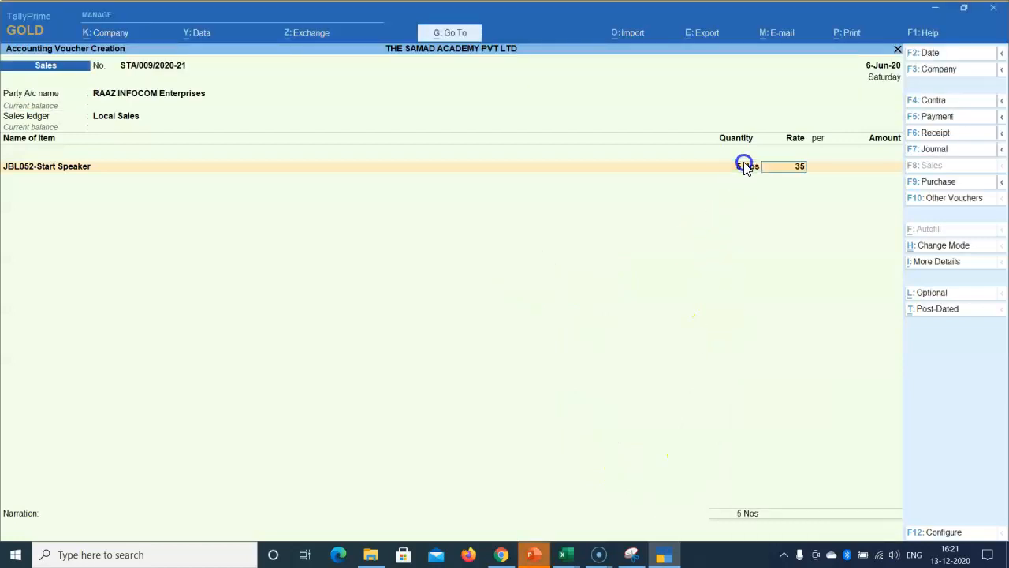
key("Return")
key("Return")
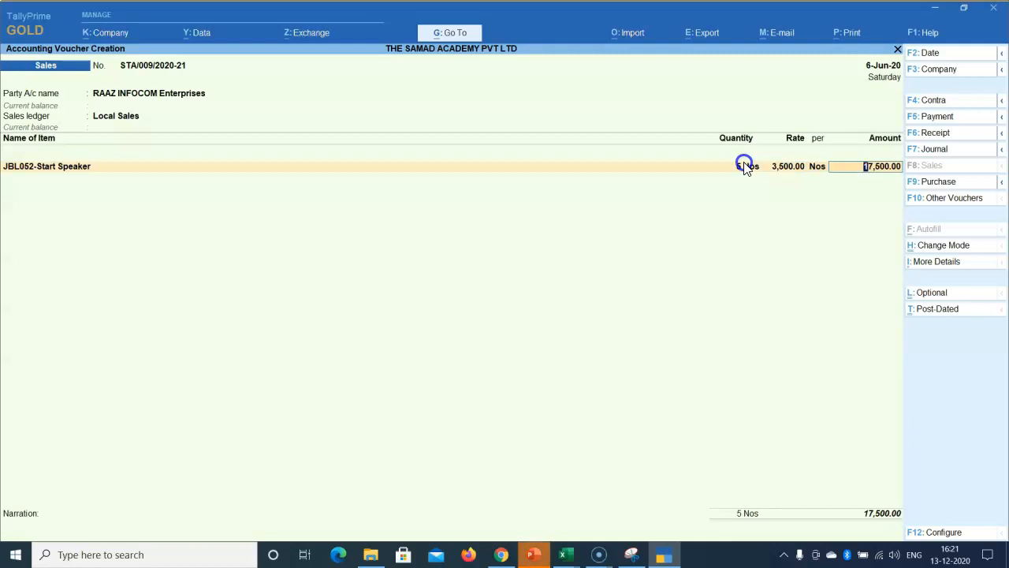
key("Return")
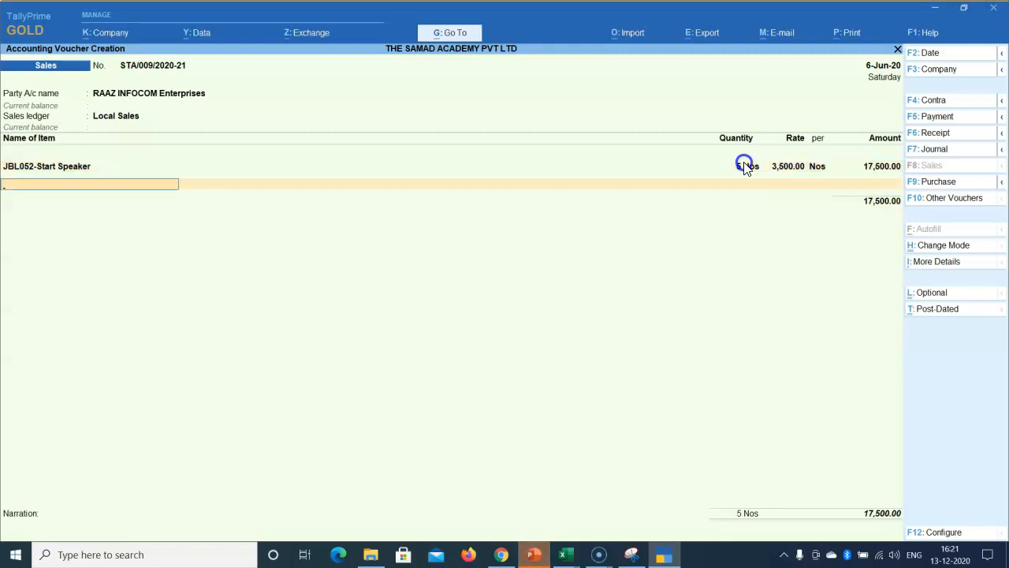
Create a second stock item named Boat011-Headphone, copied from the PowerPoint slide, with Nos as its unit
key("alt+Tab")
left_click_drag(253, 305, 416, 308)
key("alt+Tab")
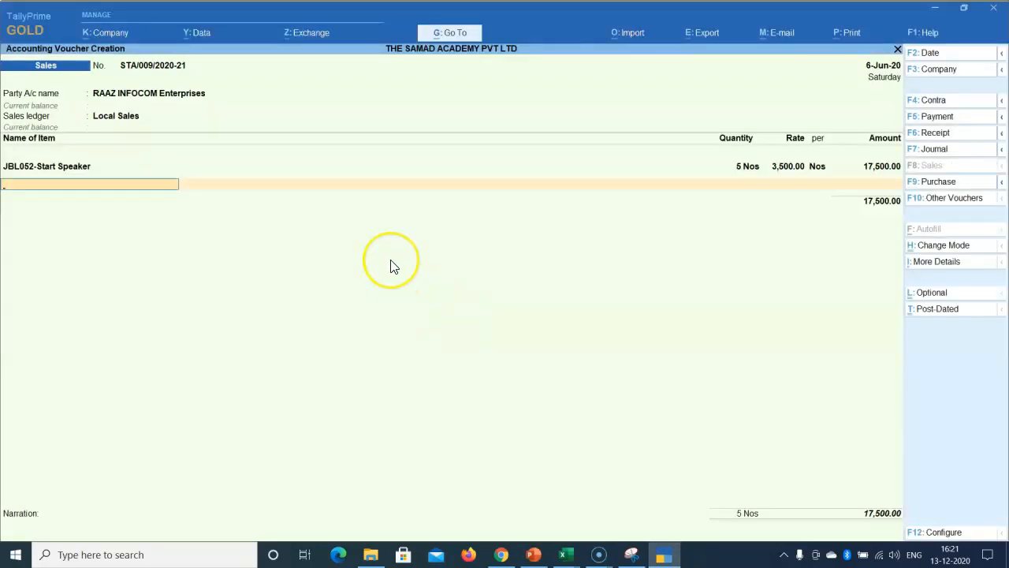
key("alt+c")
key("ctrl+alt+v")
key("Return")
key("Return")
key("Down")
key("Return")
Enable GST details for the headphone item with HSN/SAC 564747, calculation On Value and taxability Taxable
key("y")
key("Return")
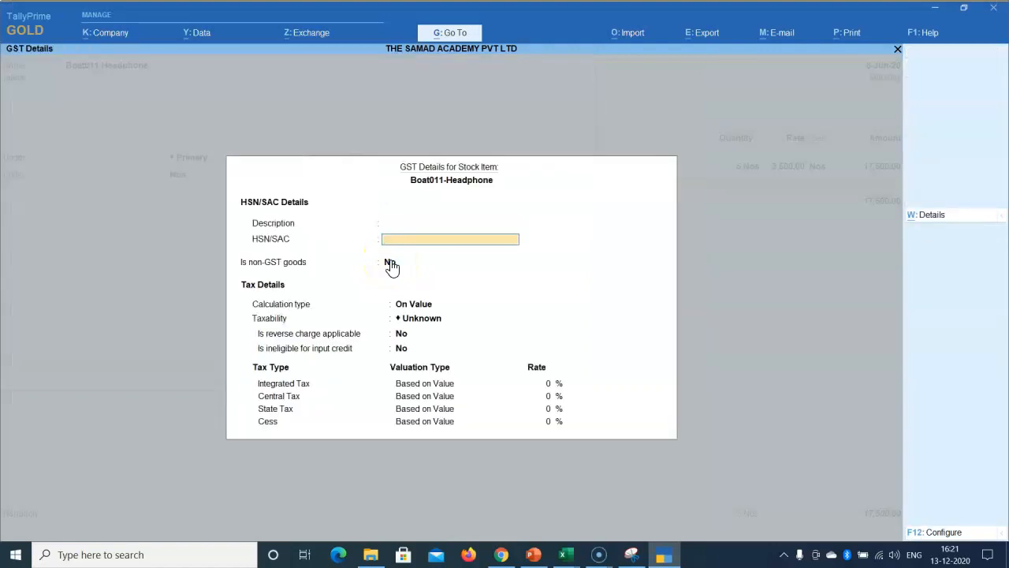
type("564747")
key("Return")
key("Return")
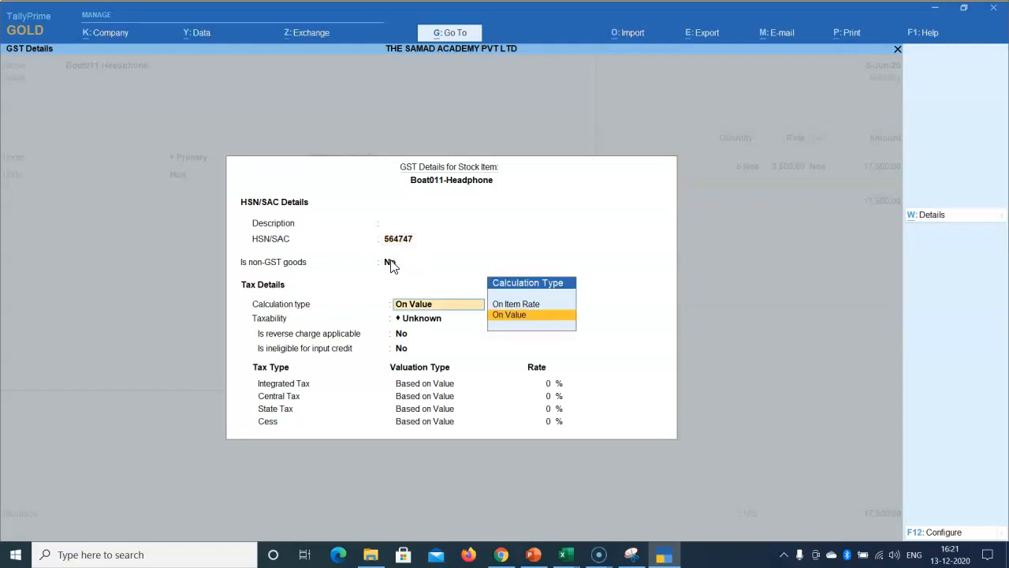
key("Return")
key("Down")
key("Down")
key("Down")
key("Return")
key("Return")
key("Return")
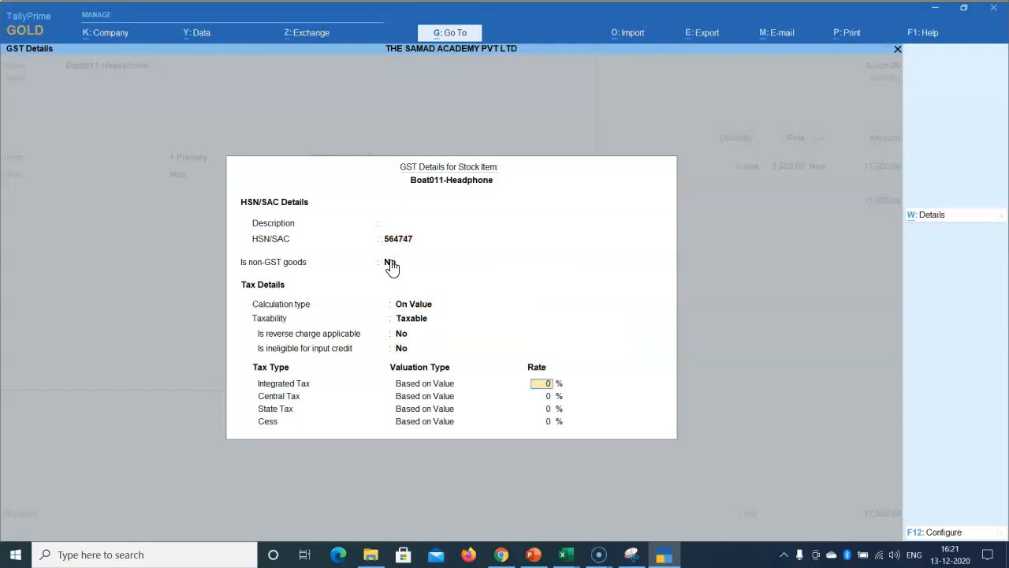
Set the headphone item's integrated tax rate to 5% and save it with Goods as the type of supply
type("5")
key("Return")
key("Return")
key("Return")
key("Return")
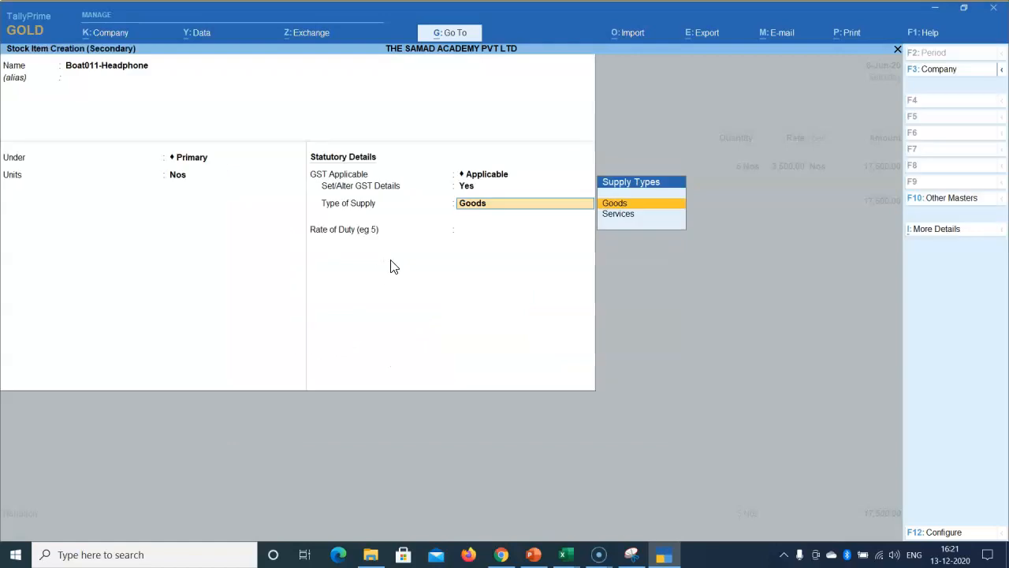
key("Return")
key("Return")
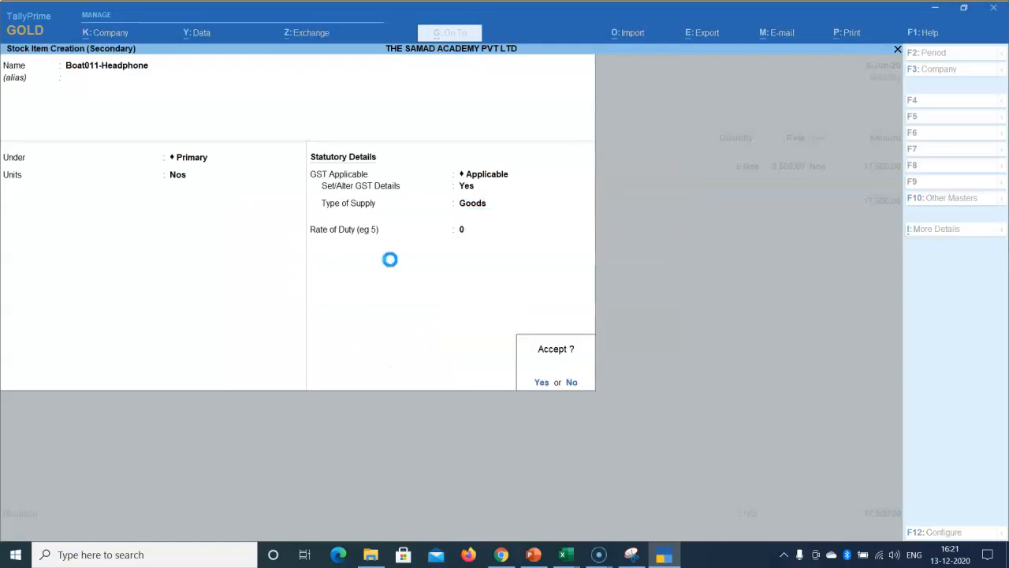
Check the PowerPoint slide, enter 10 Nos at a rate of 1200 for Boat011-Headphone on the invoice and end the item list
key("alt+Tab")
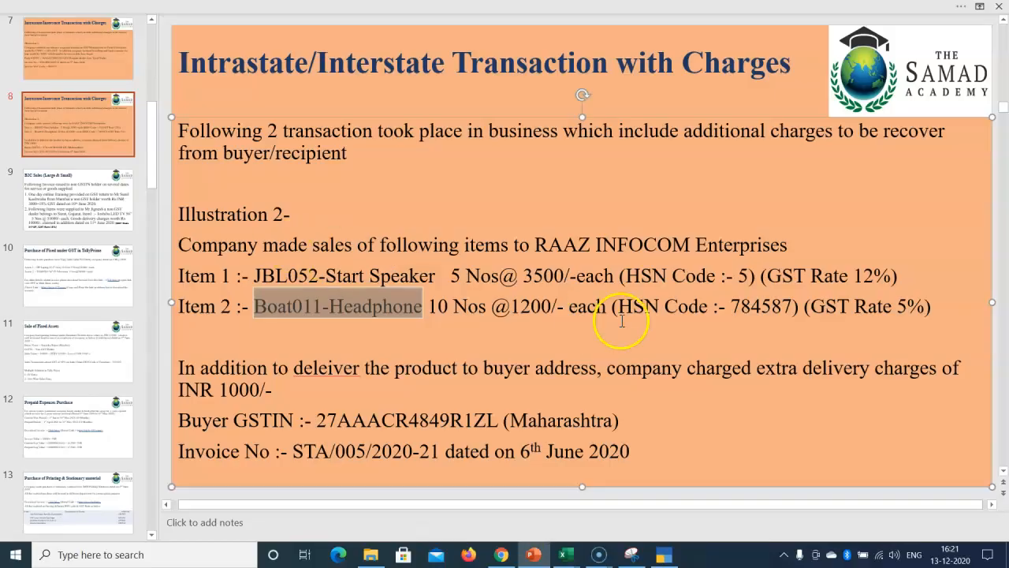
key("alt+Tab")
type("10")
key("Return")
type("1,200")
key("Return")
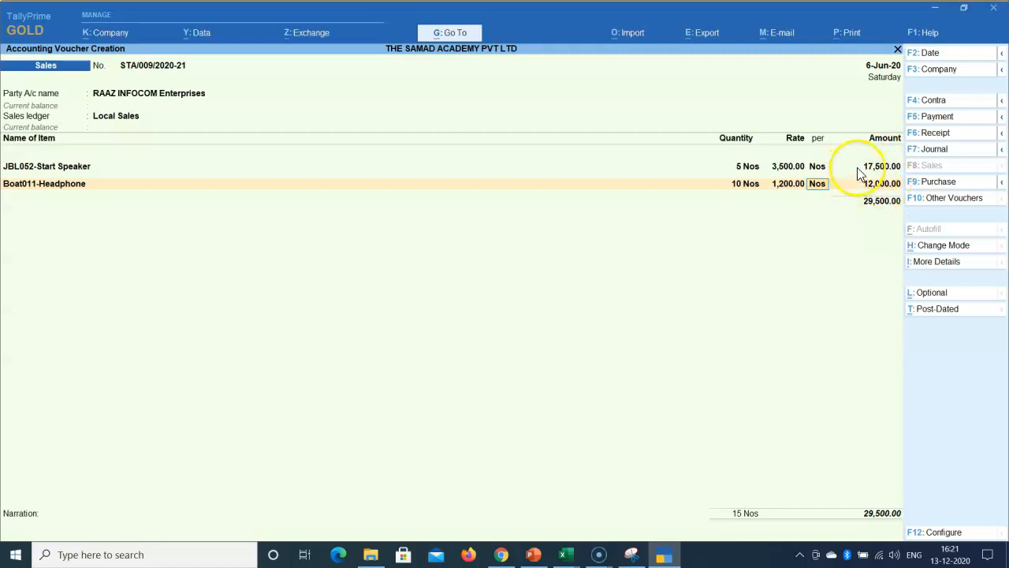
key("Return")
key("Return")
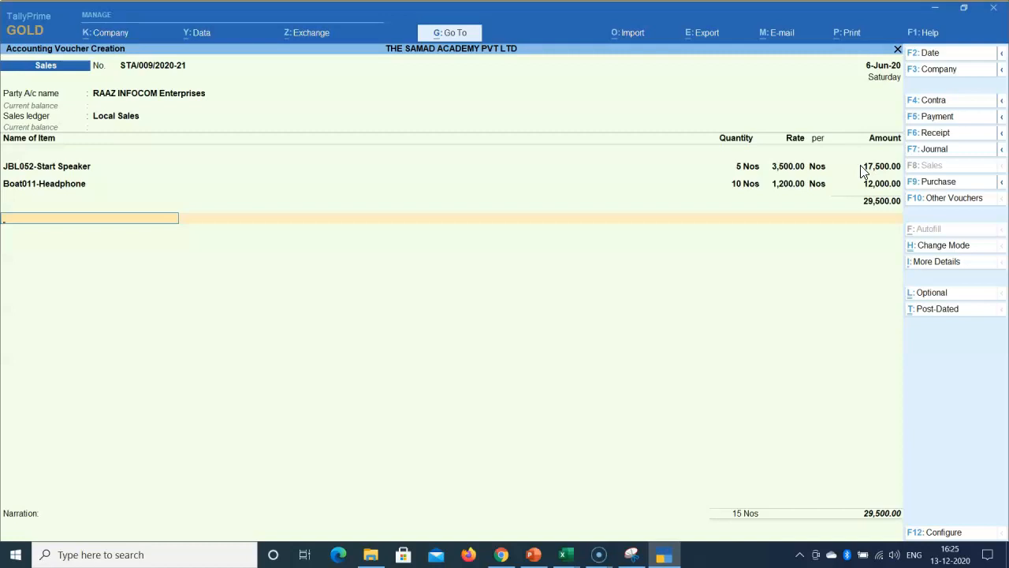
Start a new ledger named Transport Expenses from within the sales voucher
key("alt+c")
type("Tra")
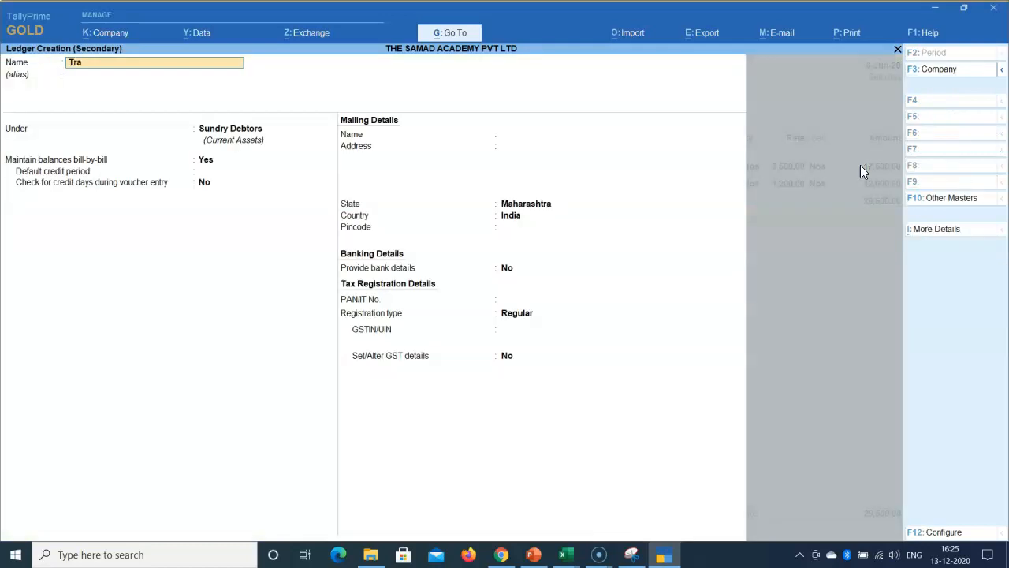
type("nsportation Char")
key("Escape")
type("Transport Expenses")
key("Return")
key("Return")
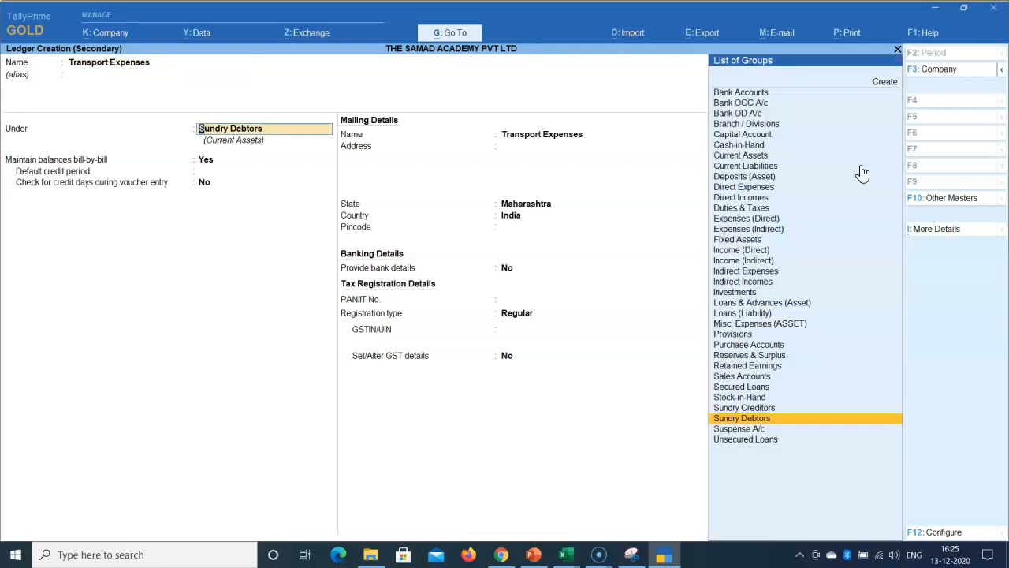
Group the Transport Expenses ledger under Indirect Expenses and proceed to its GST applicability setting
type("Ind")
key("Down")
key("Down")
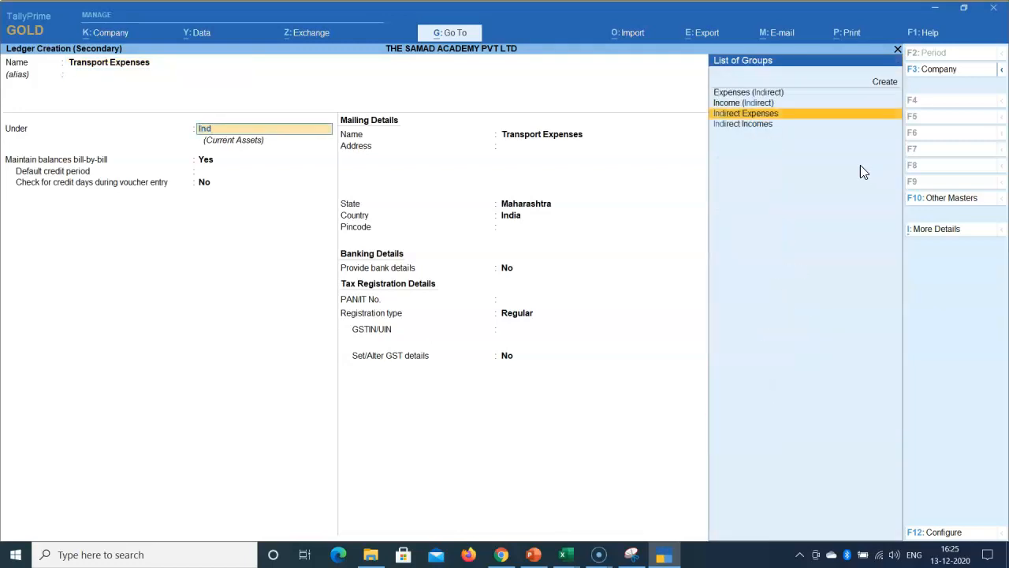
key("Return")
key("Return")
key("Return")
key("BackSpace")
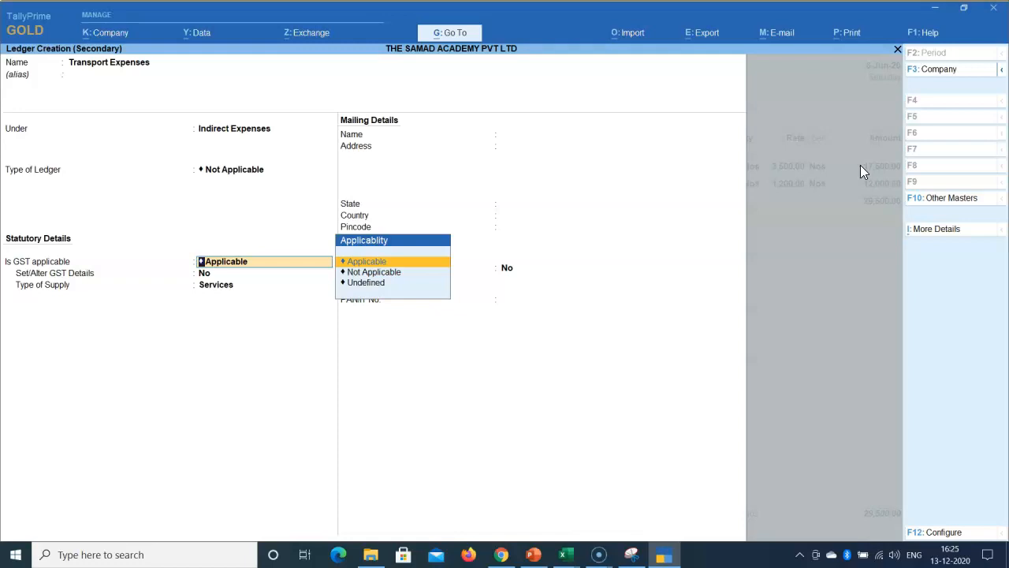
key("Return")
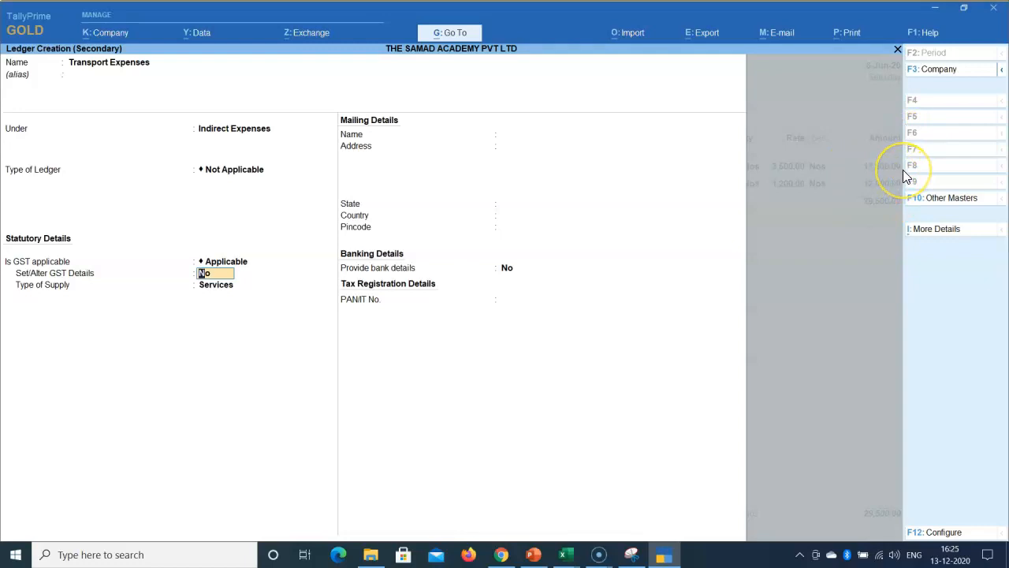
key("BackSpace")
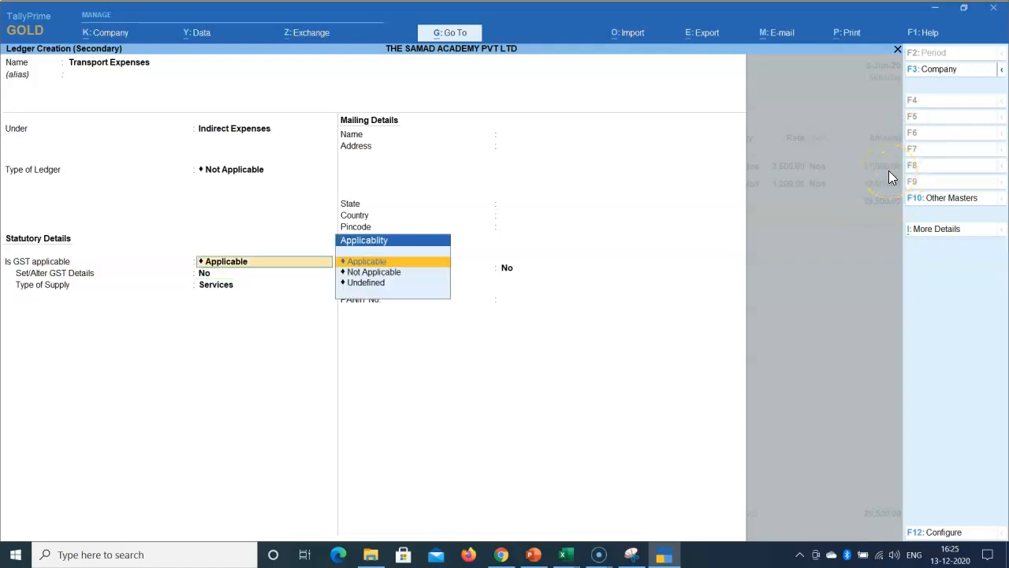
key("Down")
key("Return")
key("BackSpace")
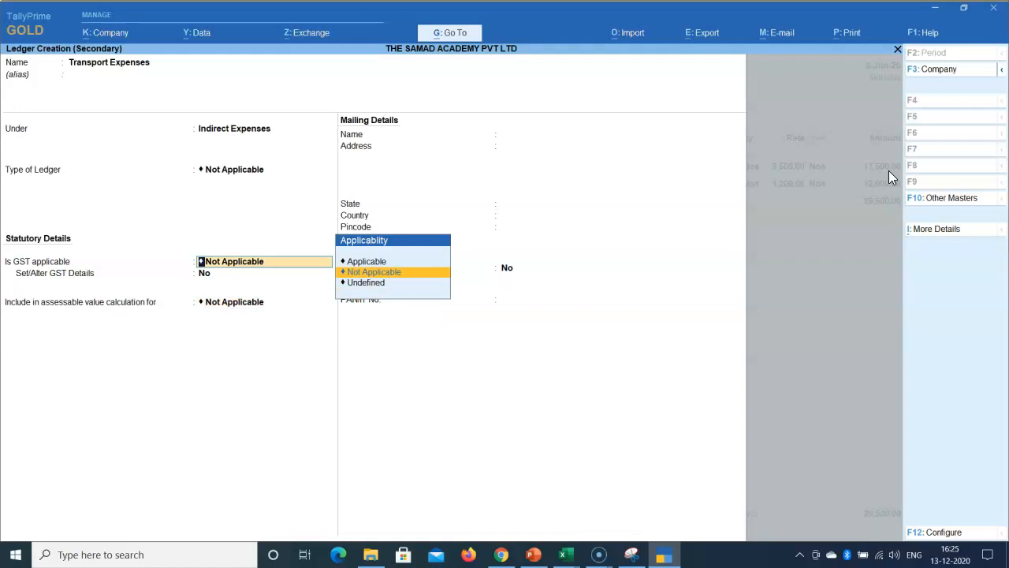
key("Up")
key("Return")
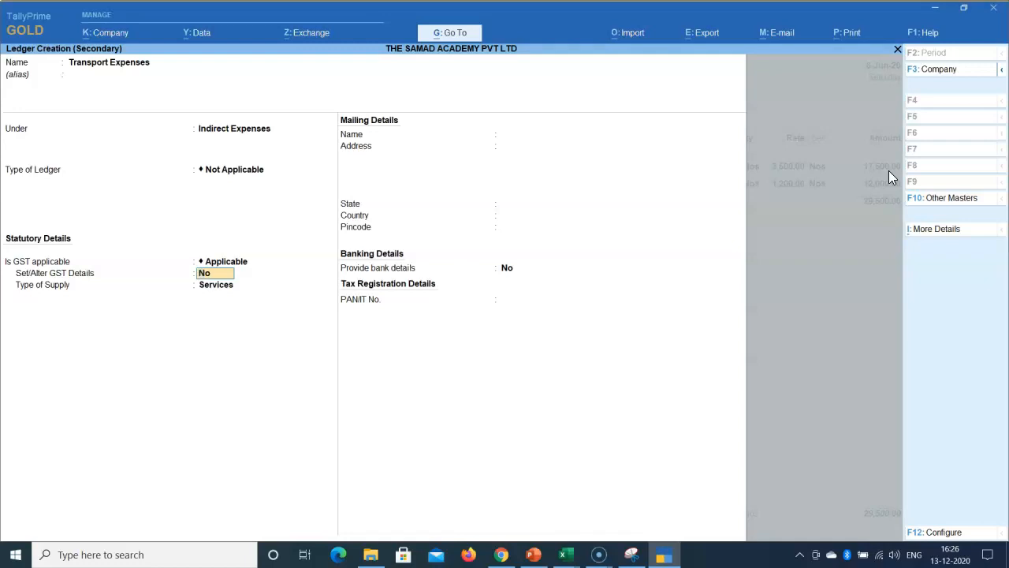
Set GST to Not Applicable, include the ledger in assessable value for GST, appropriate to Both, Based on Value, and save it
key("BackSpace")
key("Down")
key("Return")
key("Down")
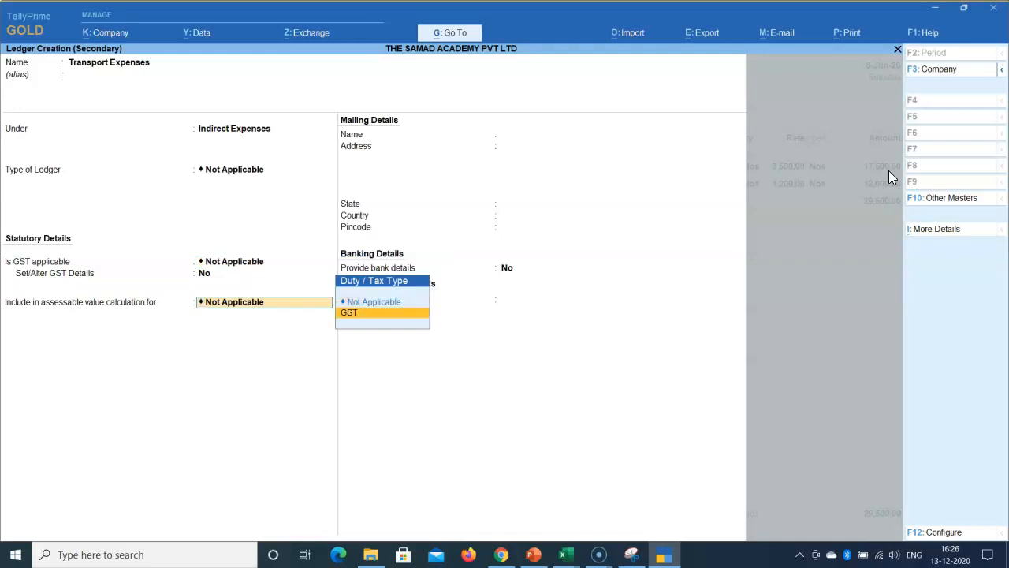
key("Return")
key("Up")
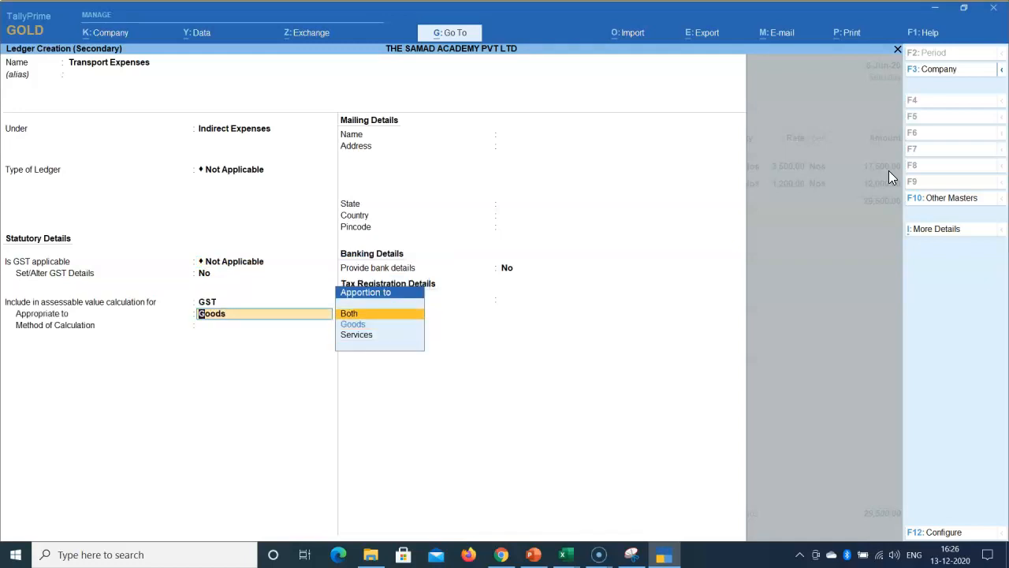
key("Return")
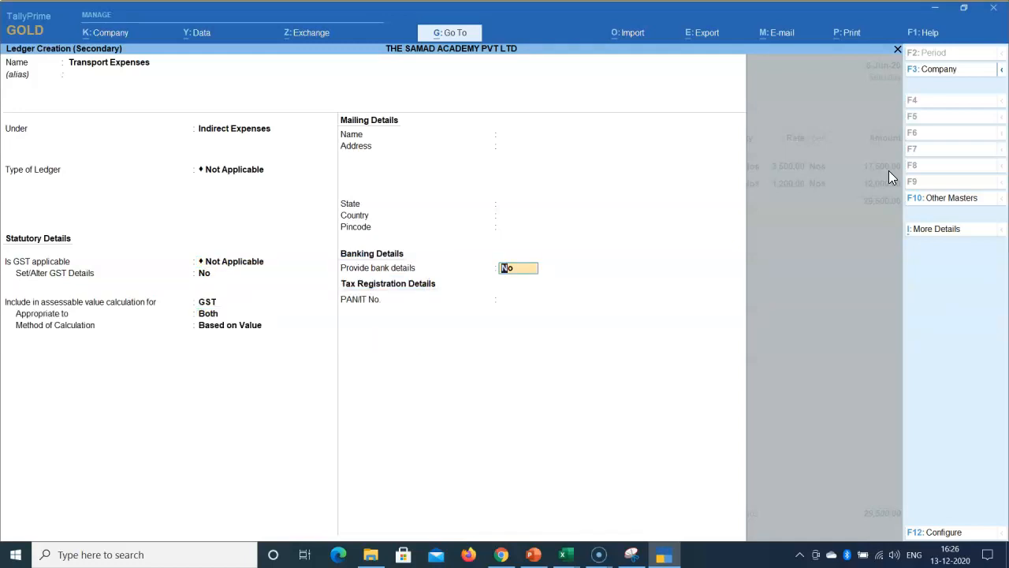
key("Return")
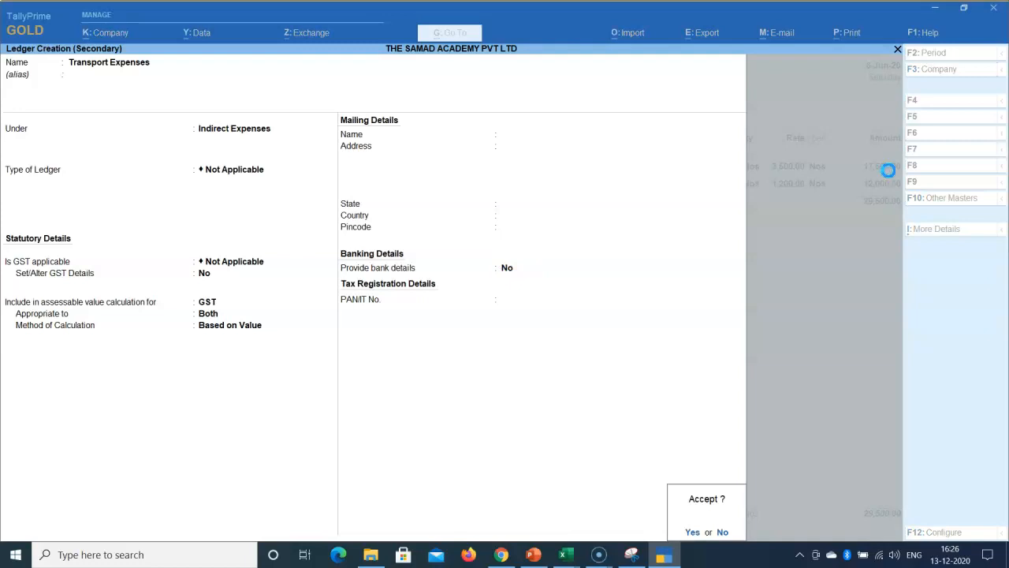
key("Return")
Enter 1000 as the Transport Expenses amount on the invoice
key("Return")
type("1000")
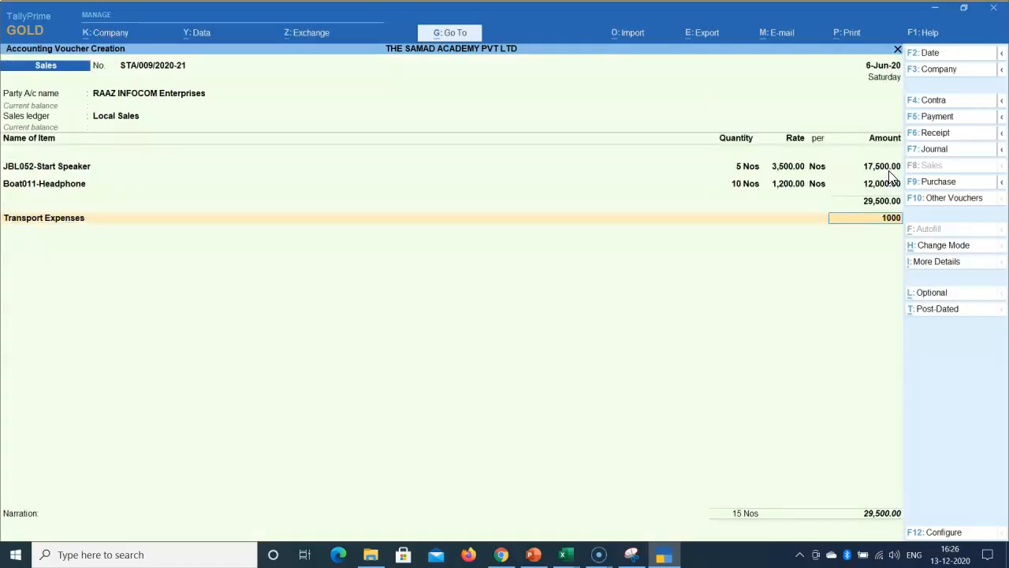
key("Return")
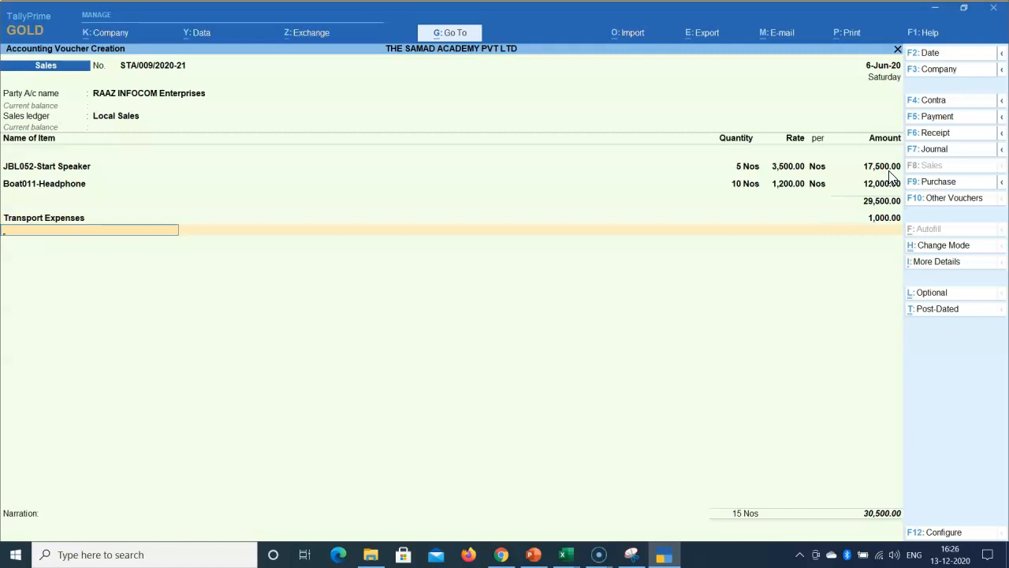
Add the Output CGST and Output SGST ledgers to the invoice with their calculated amounts
type("out")
key("Down")
key("Return")
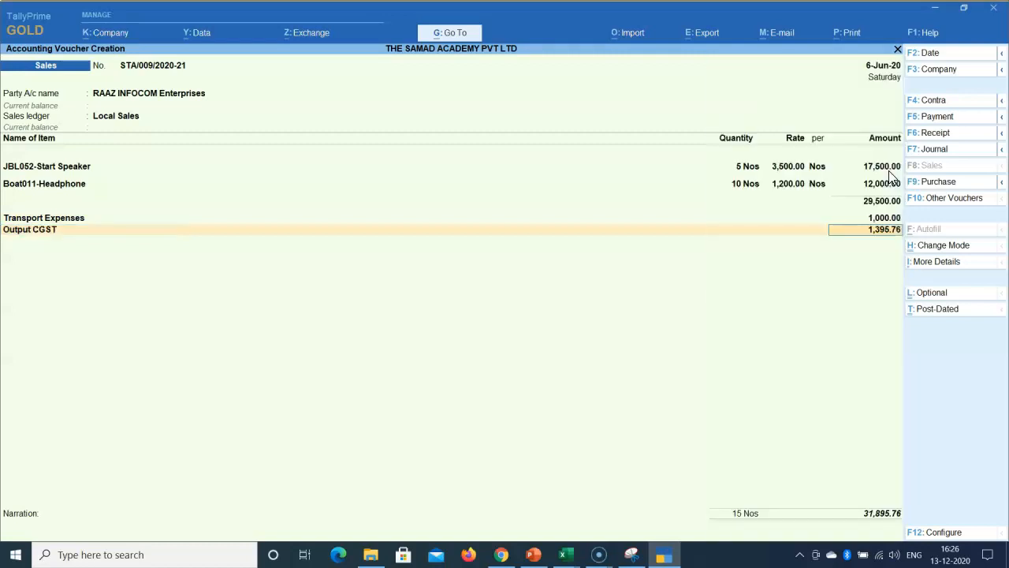
key("Return")
type("Out")
key("Down")
key("Down")
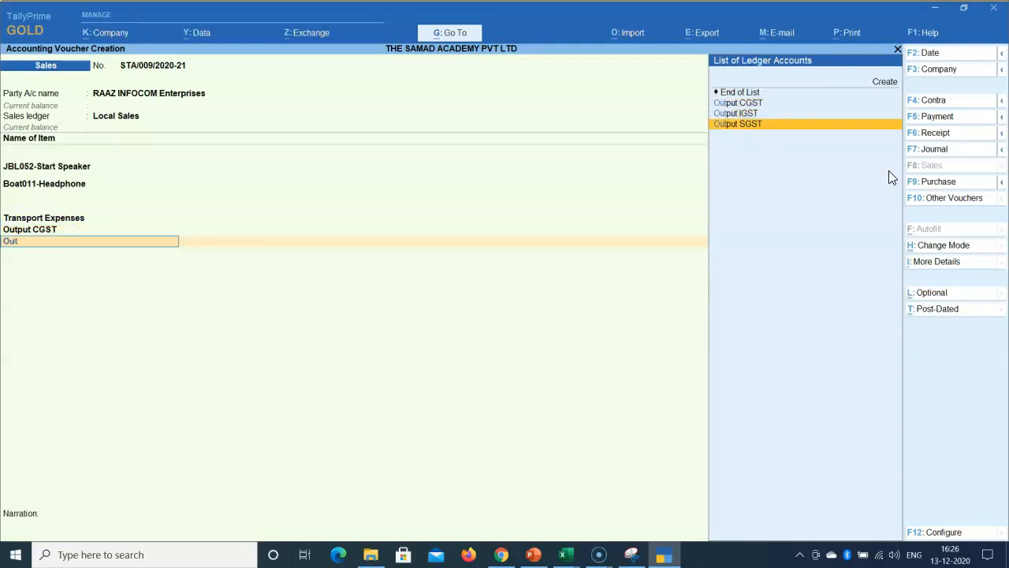
key("Return")
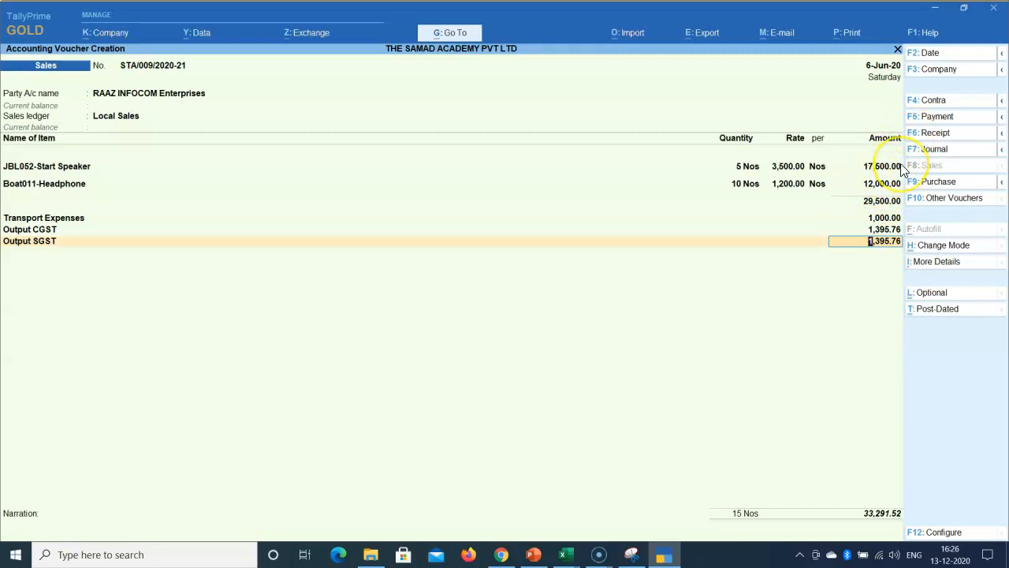
key("Return")
key("Return")
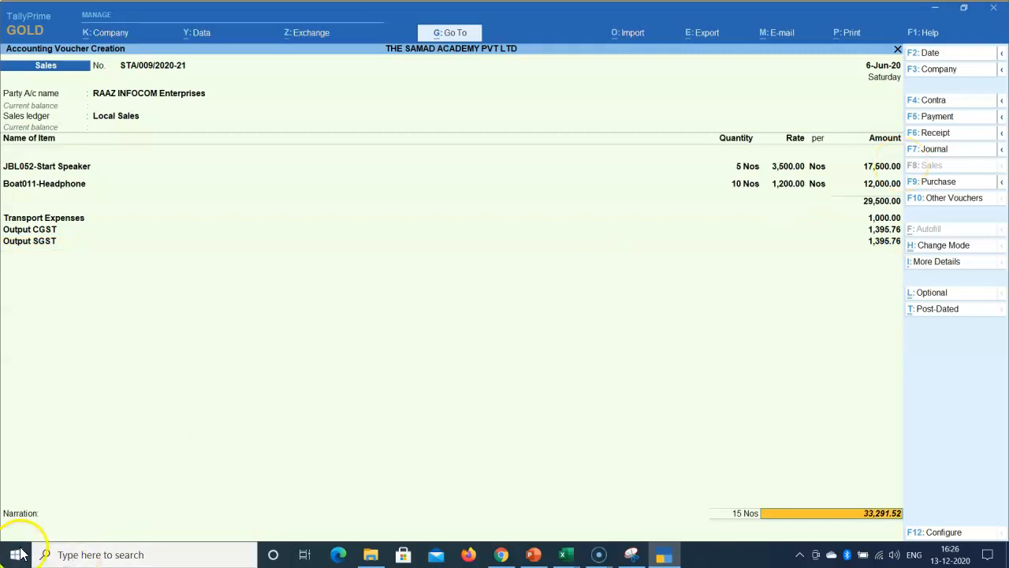
Examine the invoice's detailed GST tax analysis to see how transport expenses are apportioned between the speaker and headphone
left_click(867, 233)
key("Return")
key("Return")
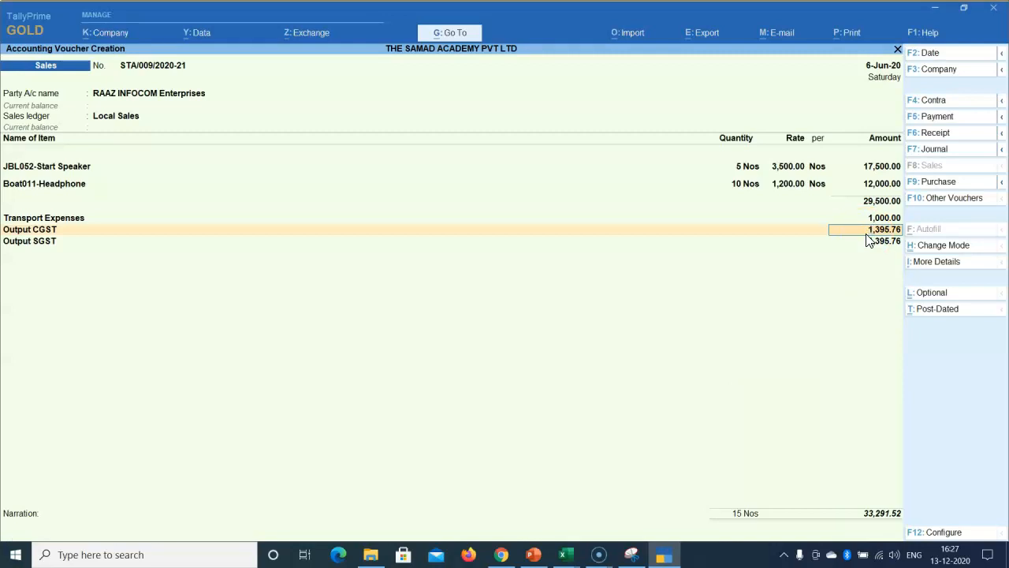
left_click(835, 299)
left_click(940, 308)
left_click(920, 264)
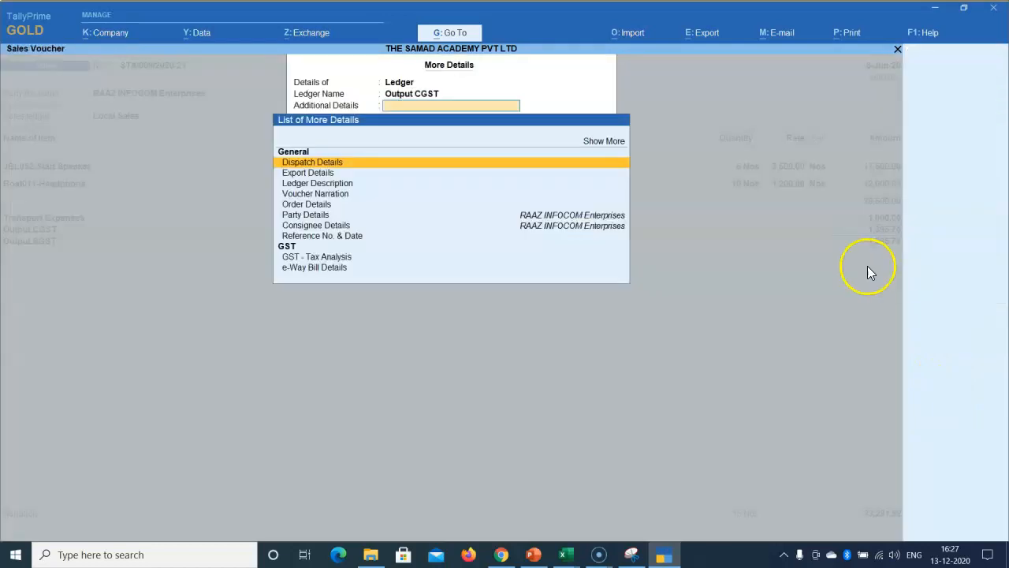
left_click(310, 260)
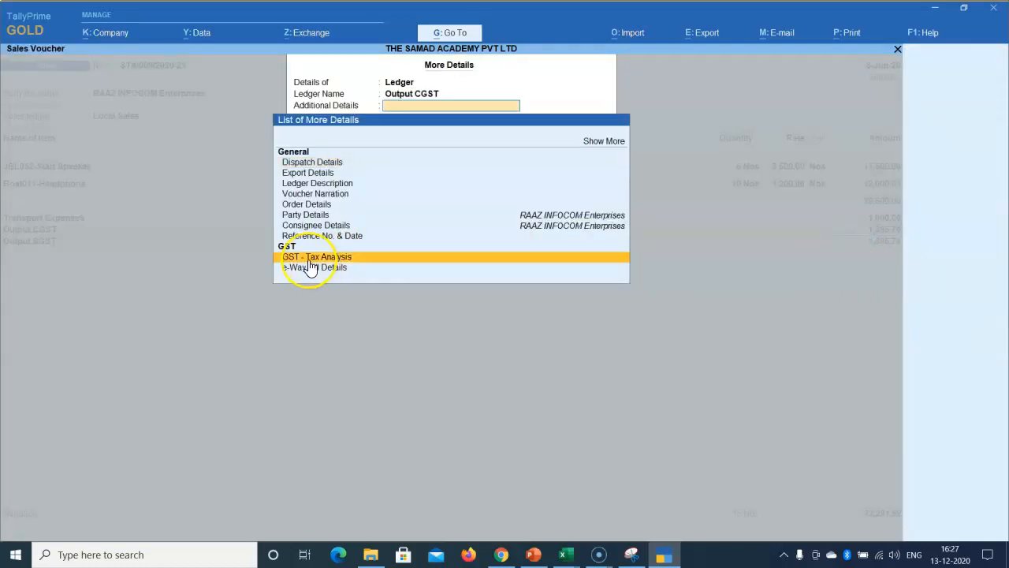
left_click(310, 264)
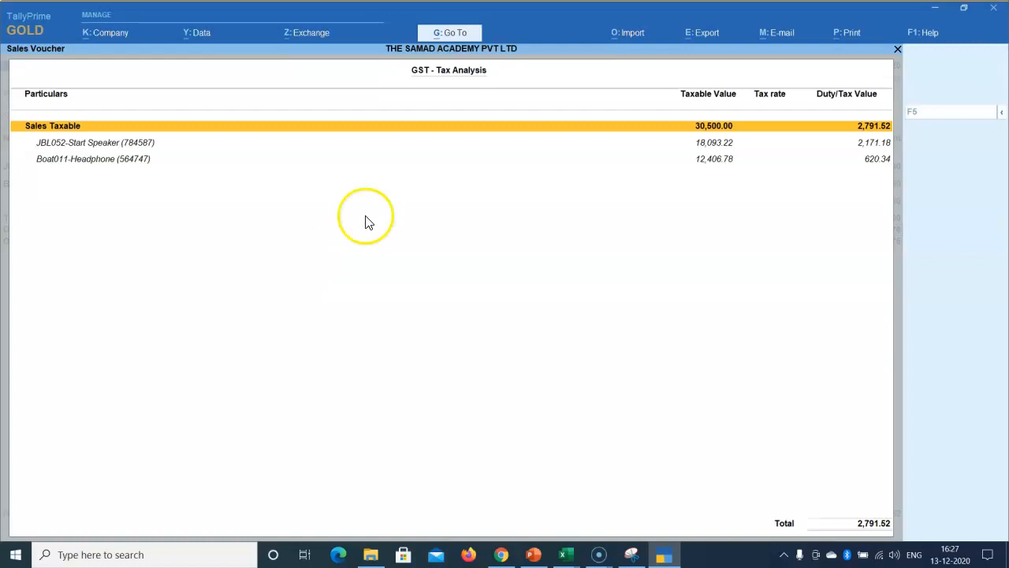
left_click(1000, 116)
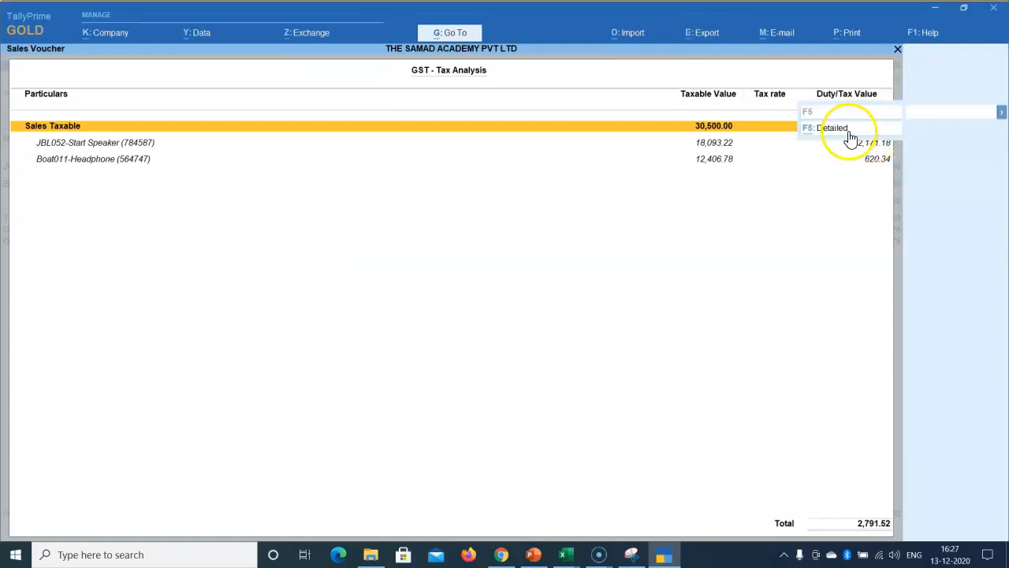
left_click(846, 130)
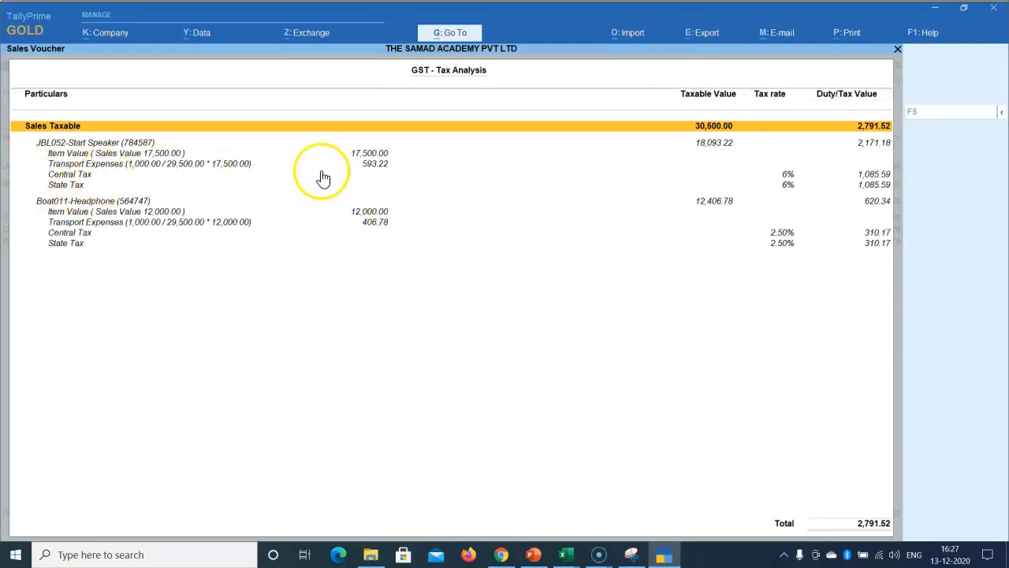
left_click(368, 165)
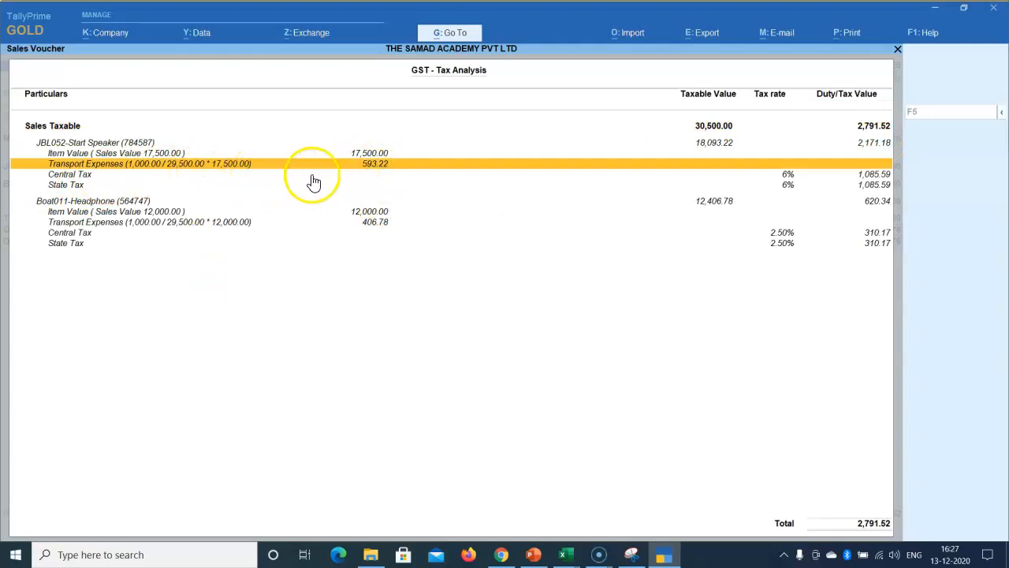
left_click(373, 225)
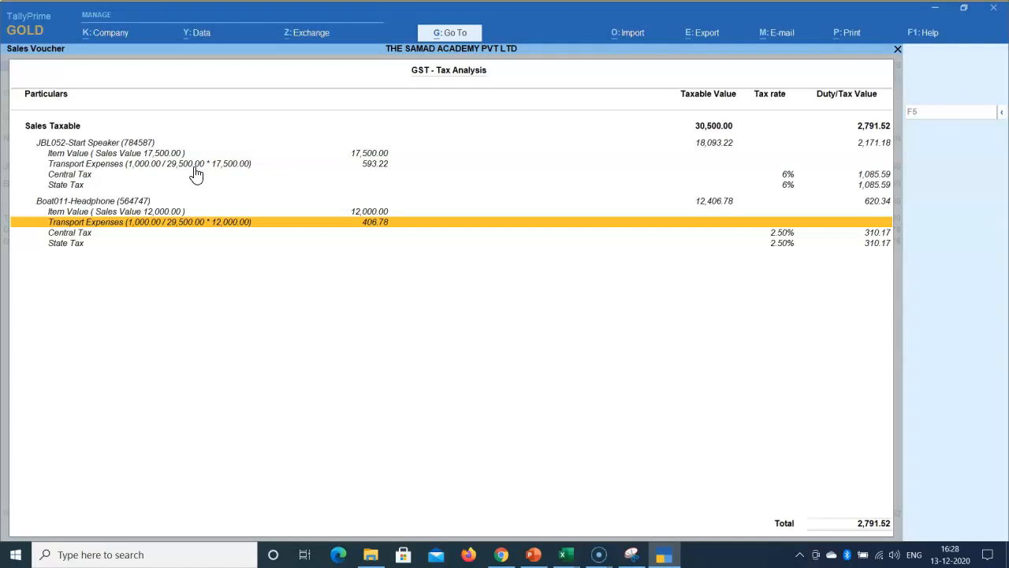
key("Escape")
Accept the party's bill-wise details as a New Ref and save the sales voucher for RAAZ INFOCOM Enterprises
key("Return")
key("Return")
key("Return")
key("Return")
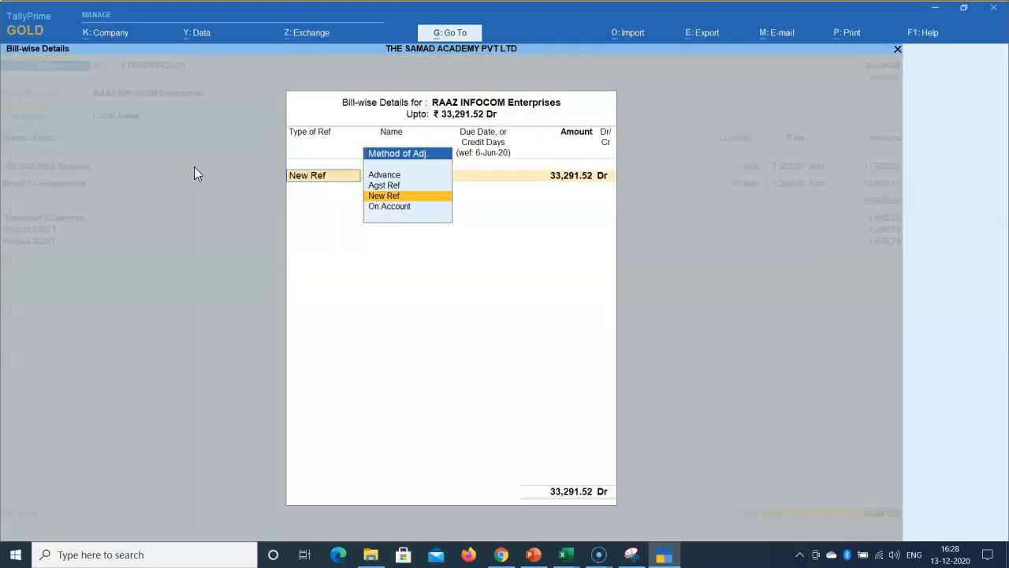
key("Return")
key("Return")
key("Return")
key("Return")
key("Return")
key("Return")
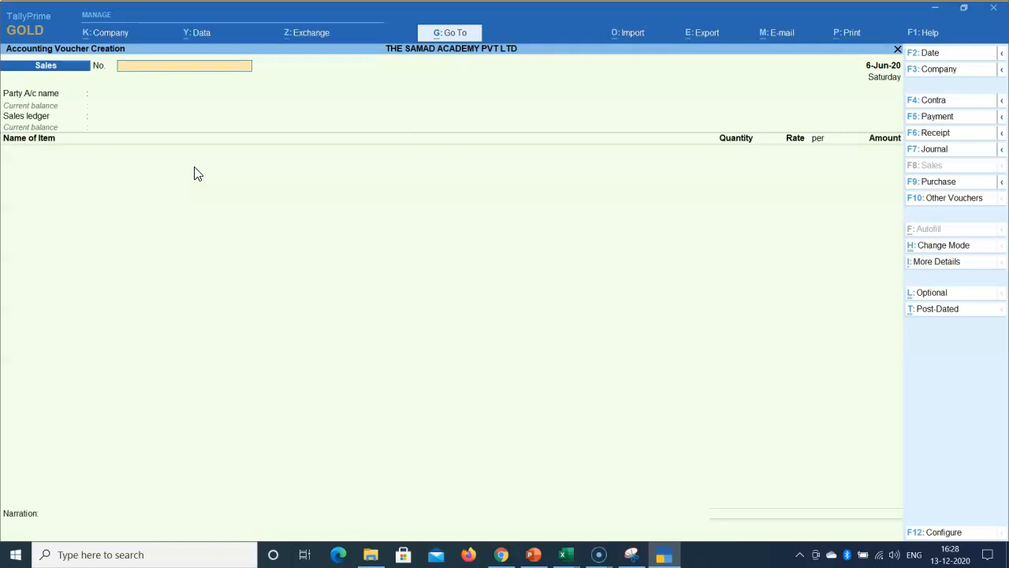
left_click(215, 176)
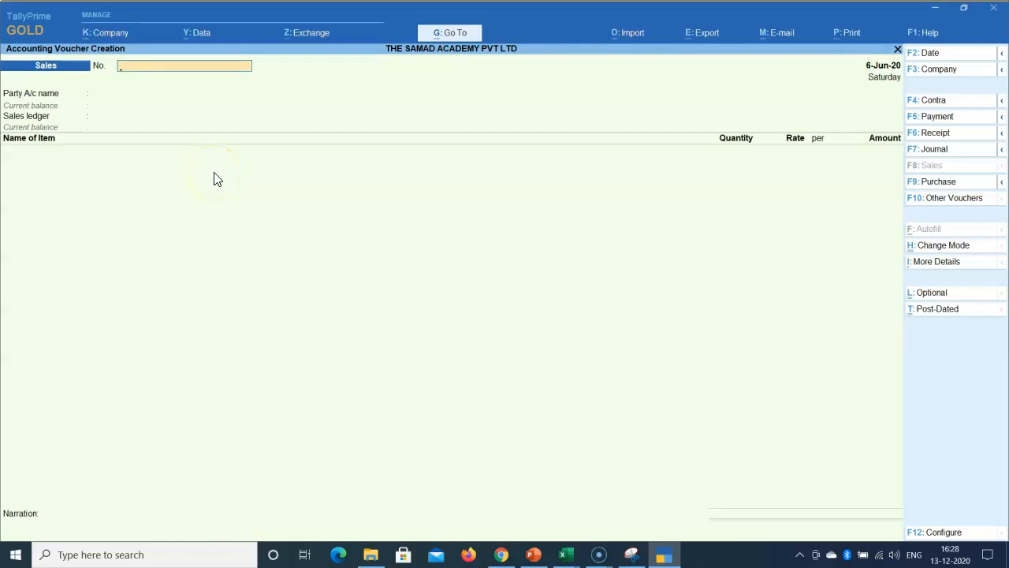